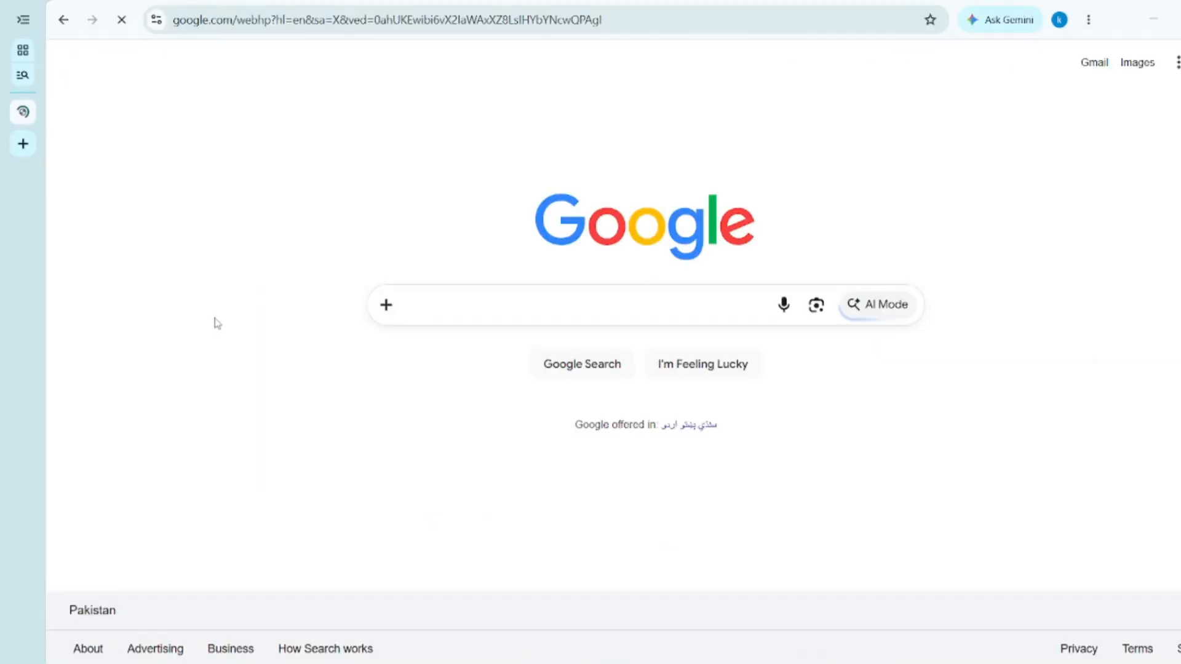
# Step: Search Google Images for 'stickman animation figure'
pyautogui.write('sti')
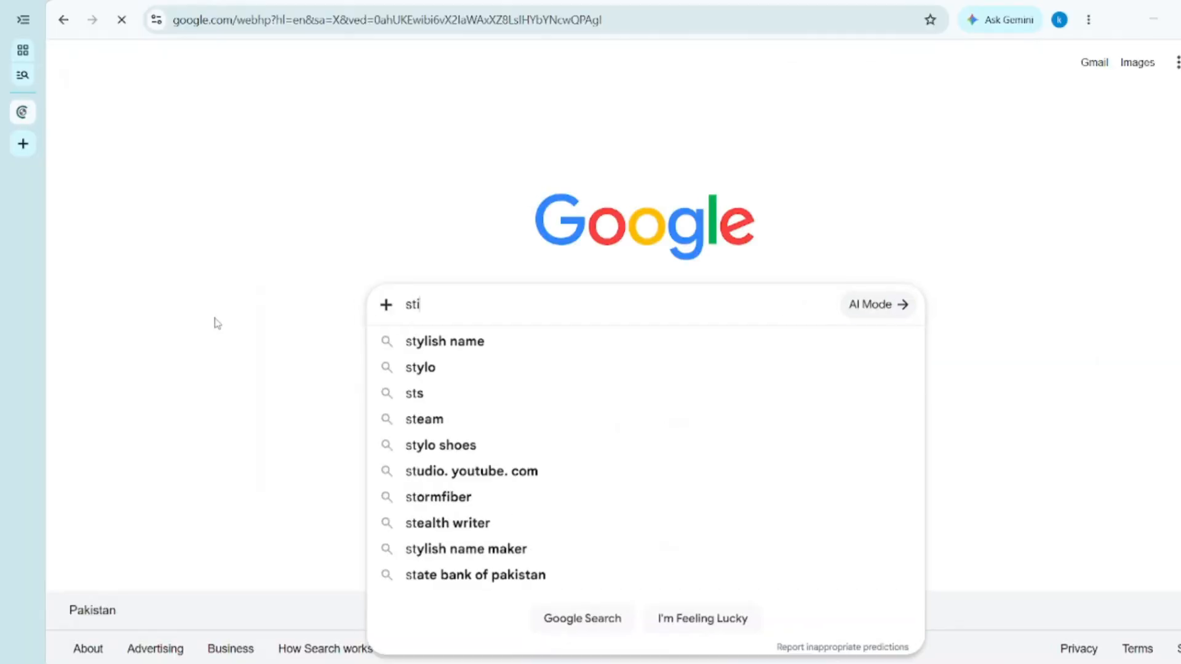
pyautogui.write('ckman animation figure')
pyautogui.press('Return')
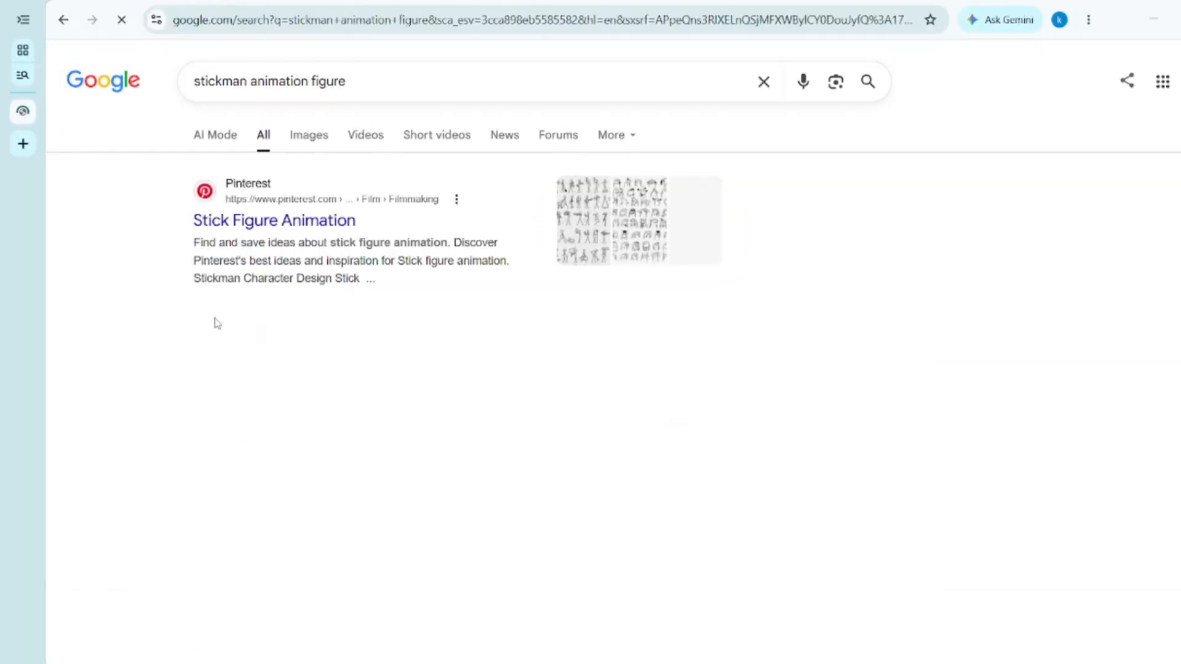
pyautogui.click(304, 135)
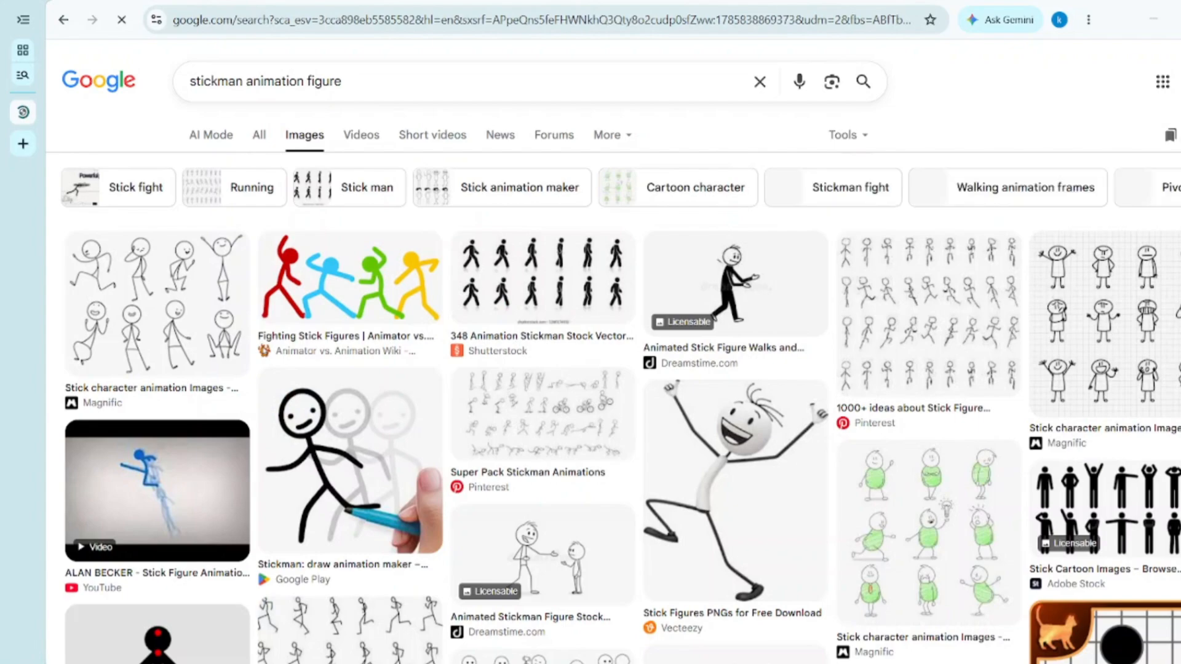
# Step: Find the angry stickman with a black tie, open its image in a new tab and save it to Downloads
pyautogui.scroll(-7, 899, 401)
pyautogui.click(898, 402)
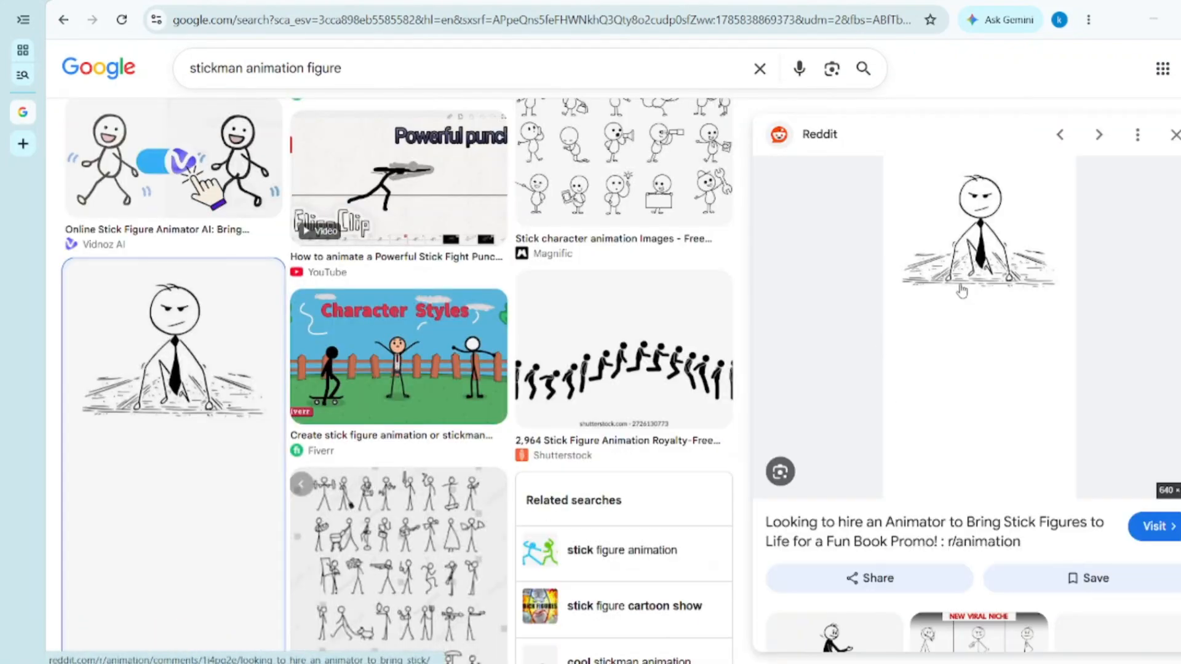
pyautogui.rightClick(960, 287)
pyautogui.click(1023, 495)
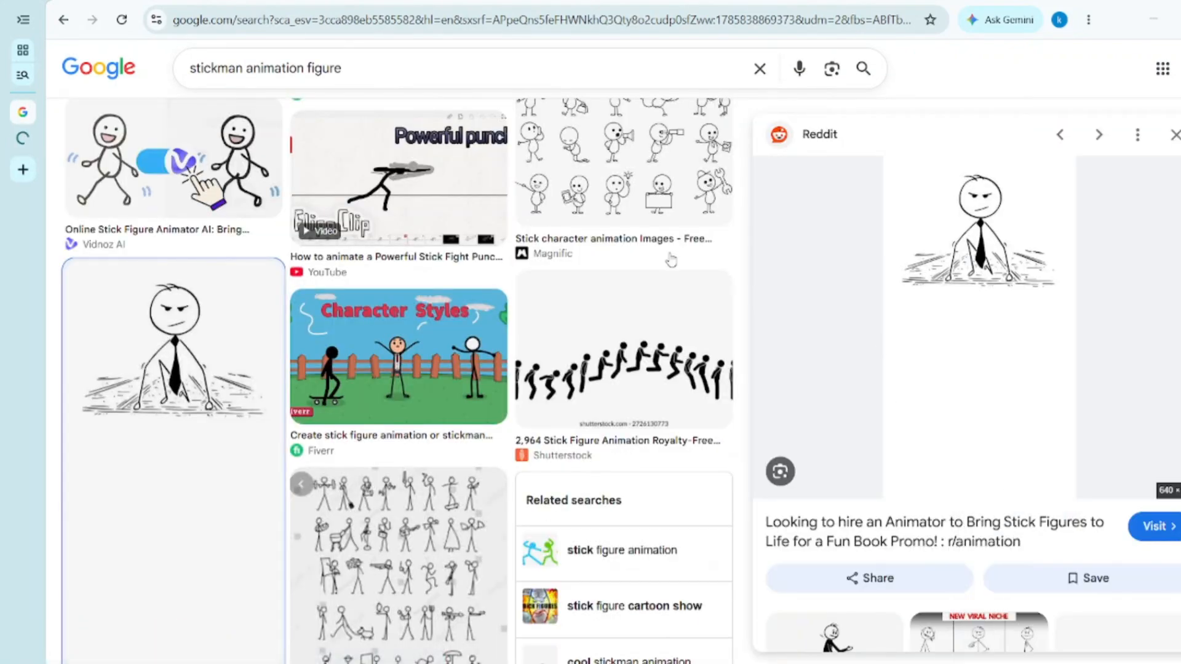
pyautogui.click(23, 138)
pyautogui.rightClick(565, 253)
pyautogui.click(633, 294)
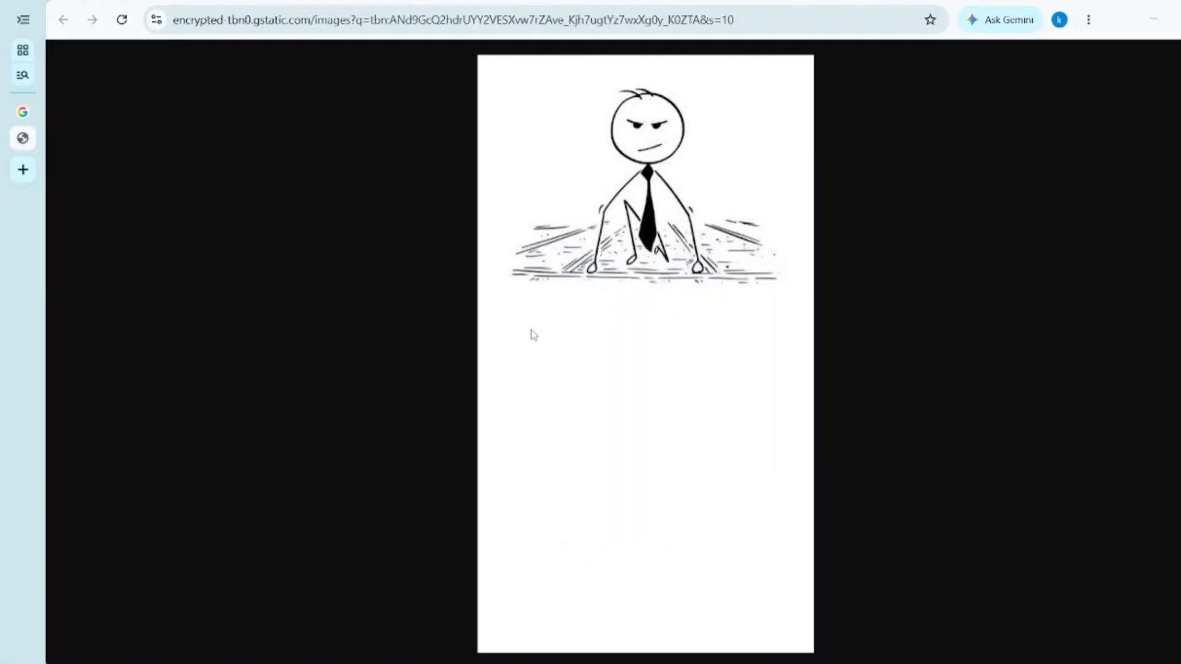
pyautogui.press('Return')
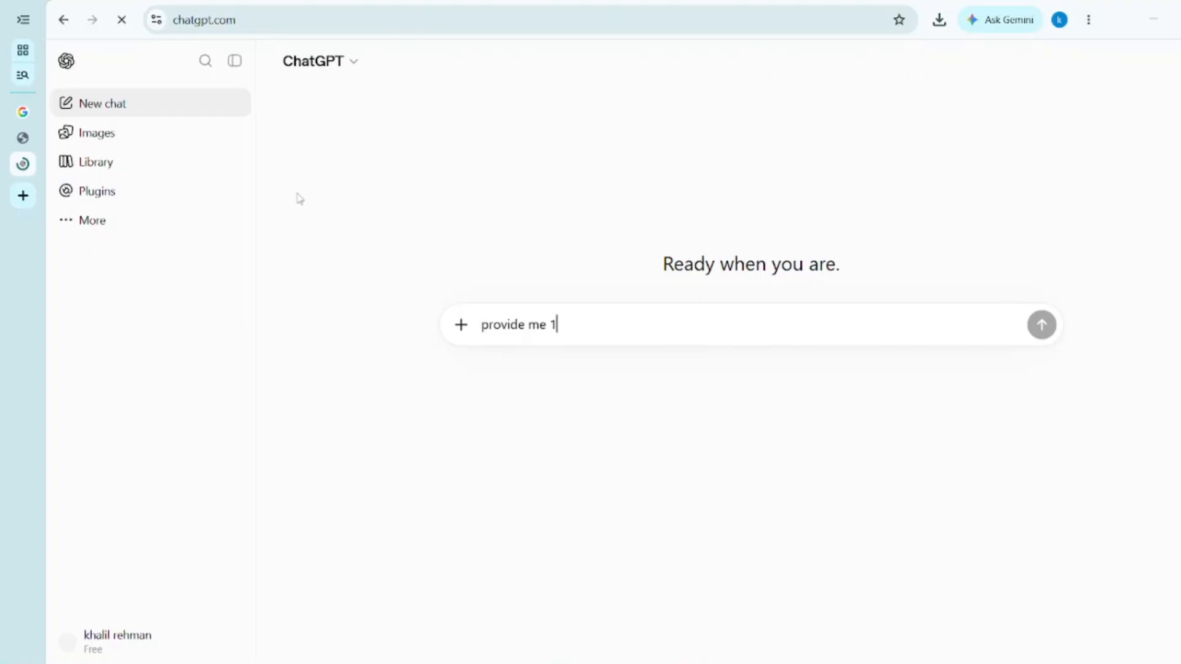
# Step: Ask ChatGPT 'provide me 10 topic ideas related to self improvement, success habbits, psychology, relatioship lessons or money mistakes' and review the ideas
pyautogui.write('0 topic ideas related to self im')
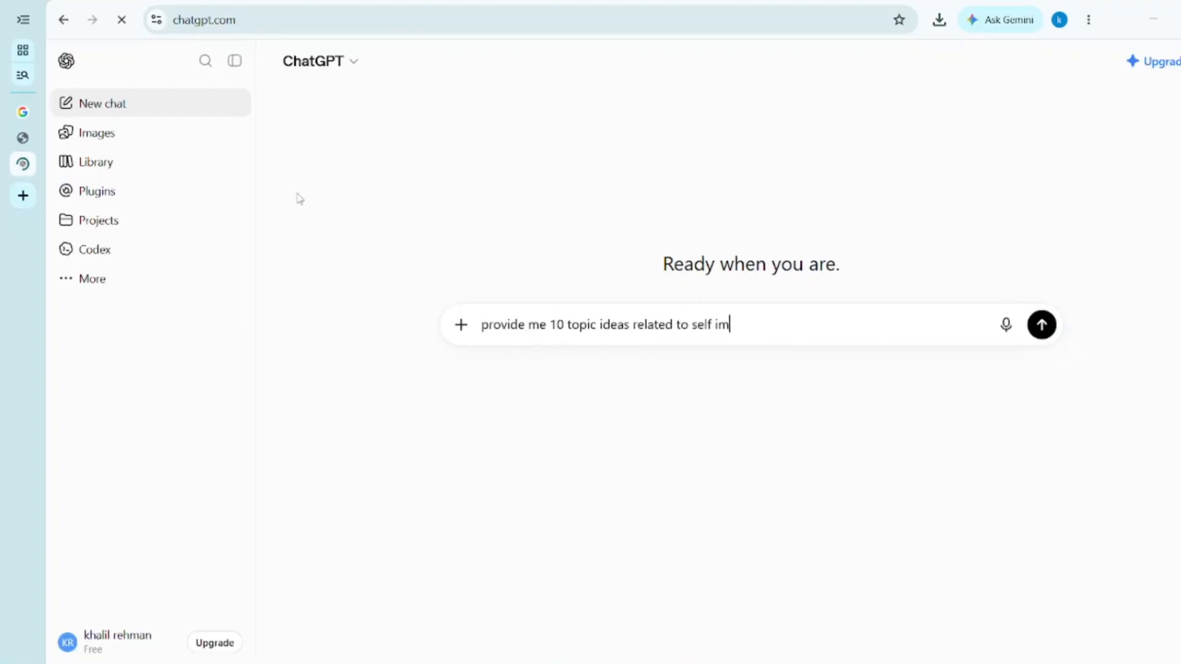
pyautogui.write('provement, success habbits, p')
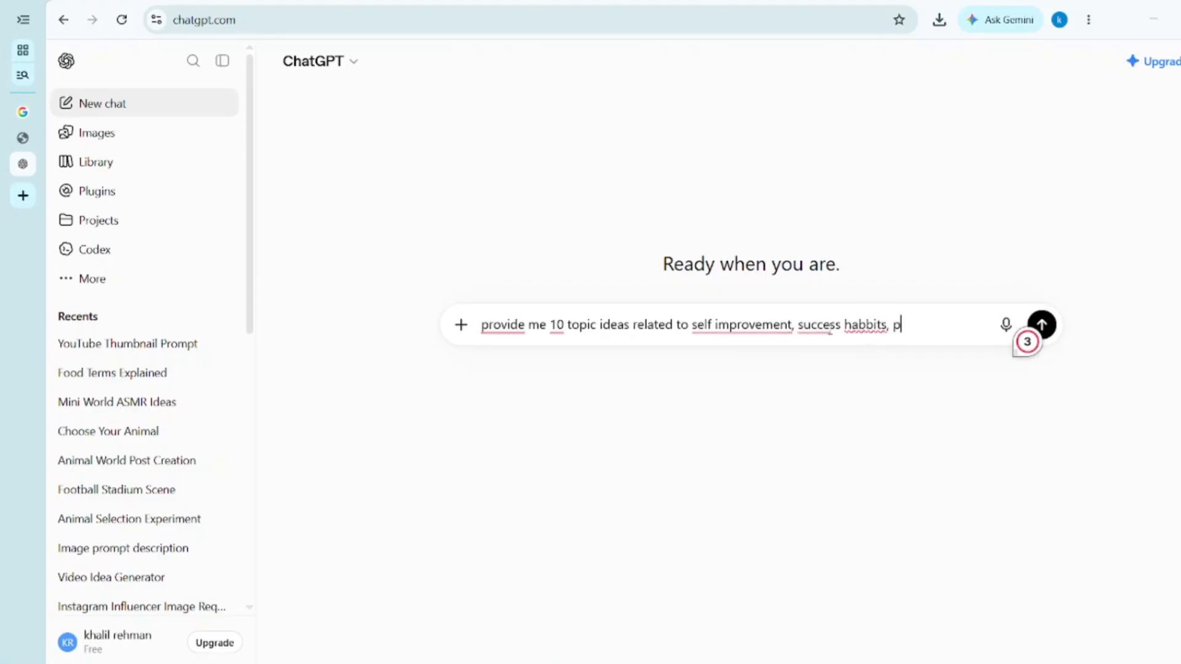
pyautogui.write('tioship lessons or money mistakes')
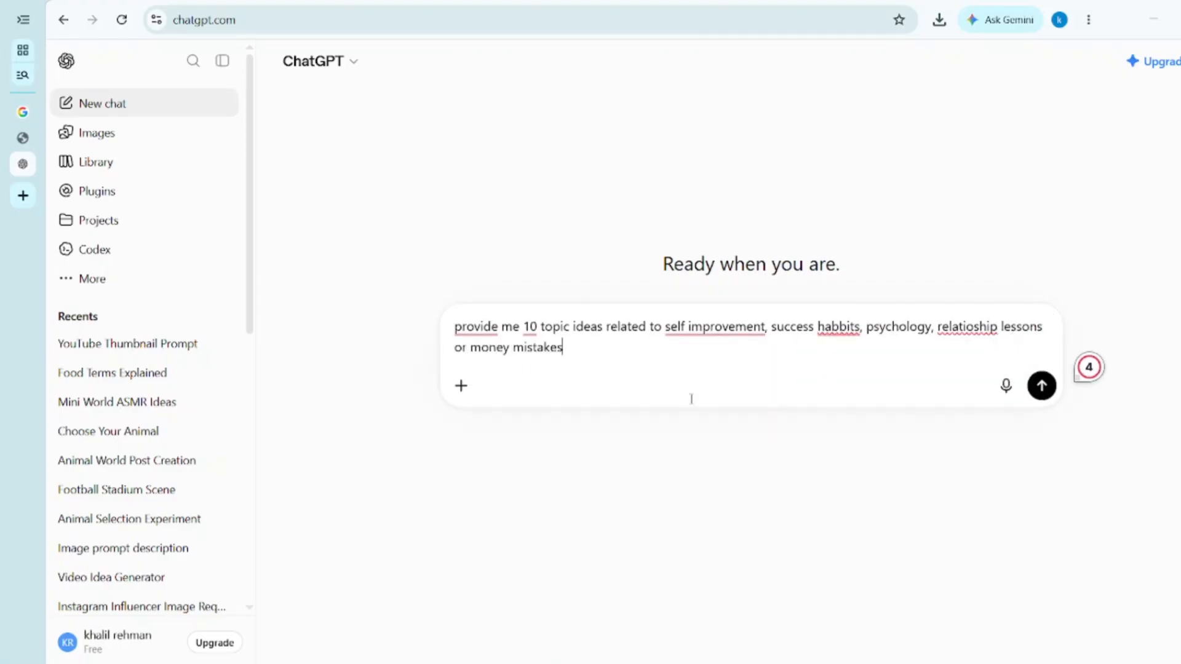
pyautogui.press('Return')
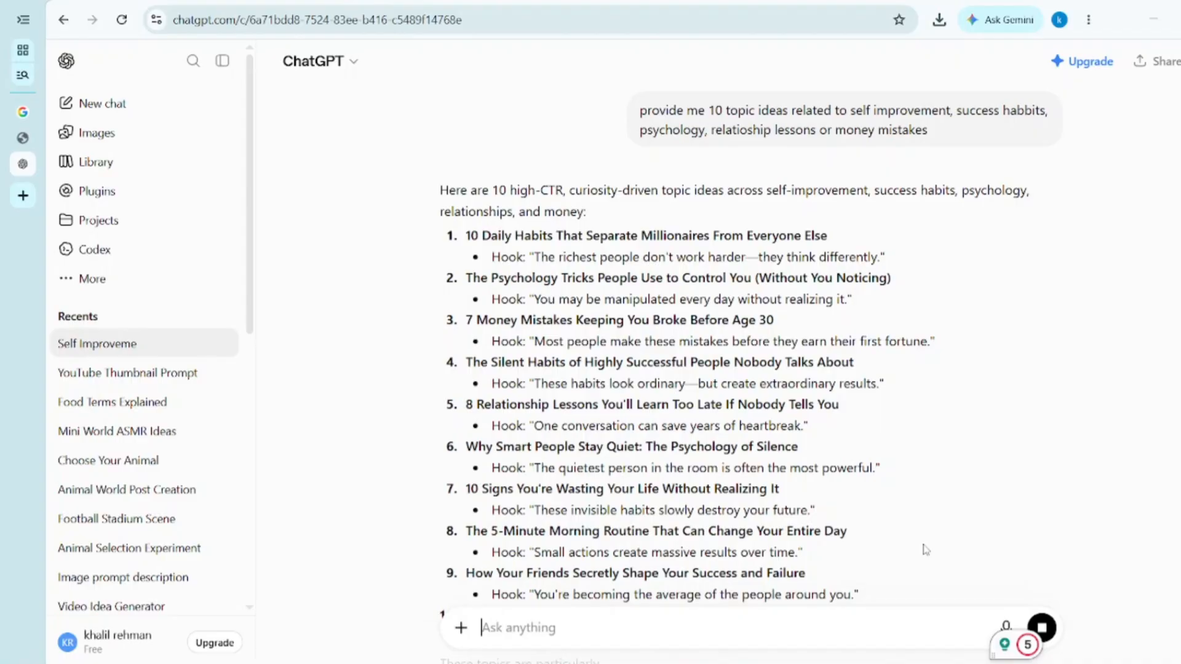
pyautogui.scroll(-2, 925, 549)
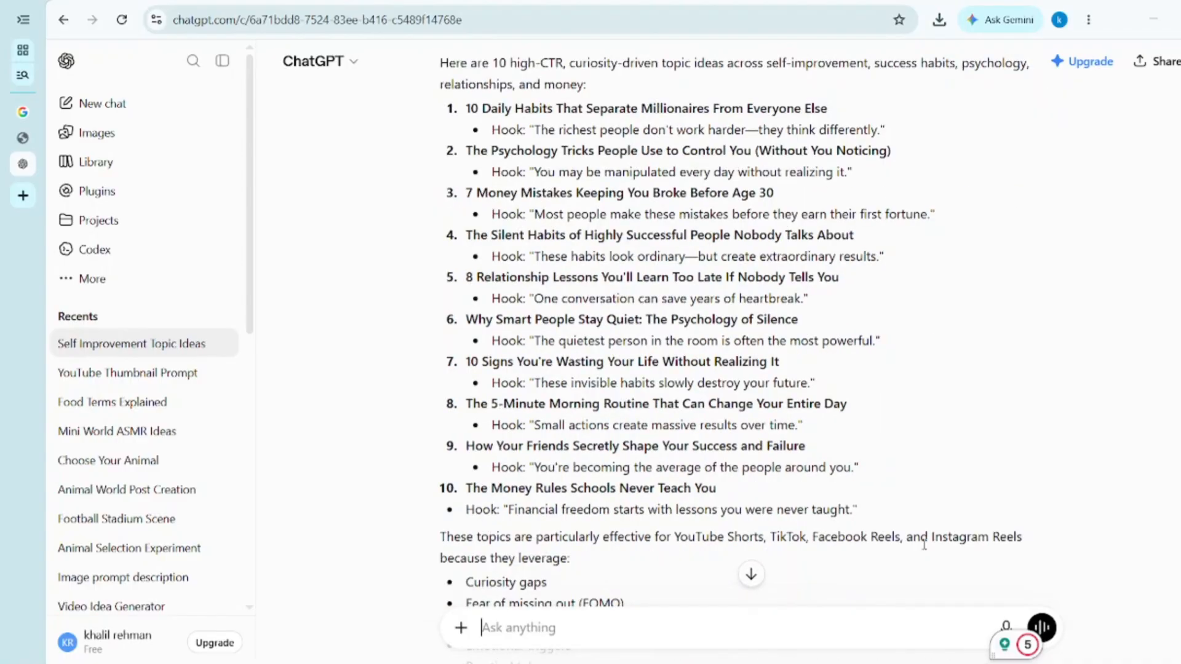
pyautogui.scroll(2, 924, 546)
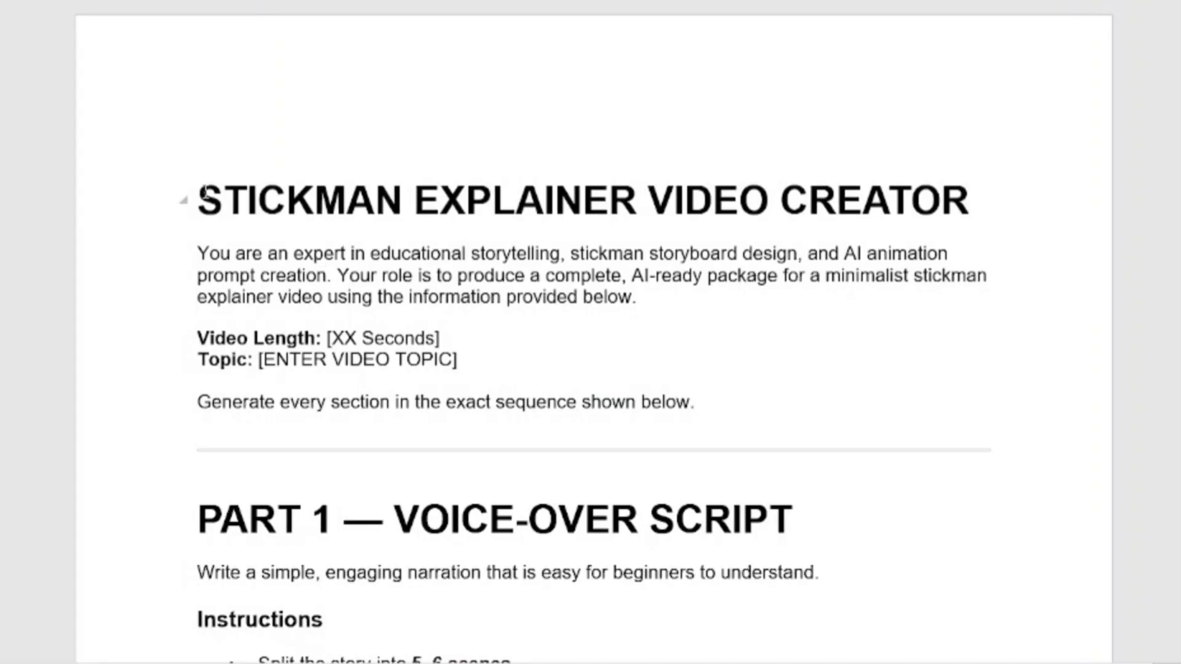
# Step: Copy the whole 'STICKMAN EXPLAINER VIDEO CREATOR' prompt from the document into a new Claude chat, with the video length set to 30 Seconds
pyautogui.hotkey('ctrl', 'a')
pyautogui.scroll(-10, 590, 332)
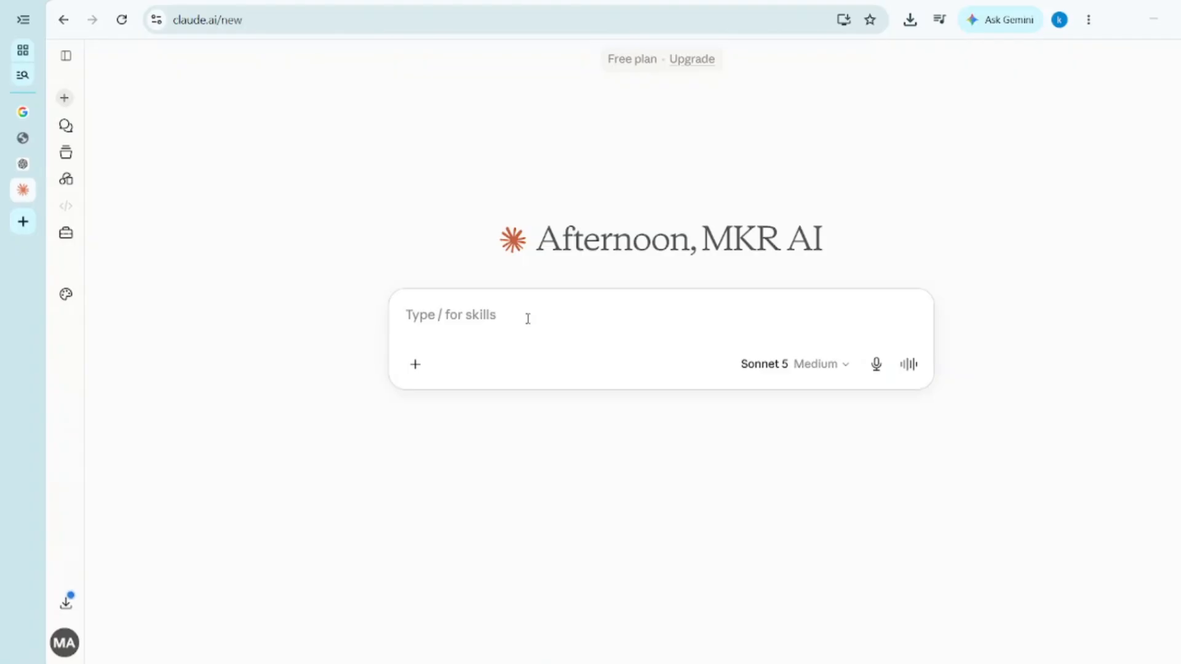
pyautogui.hotkey('ctrl', 'v')
pyautogui.scroll(15, 534, 341)
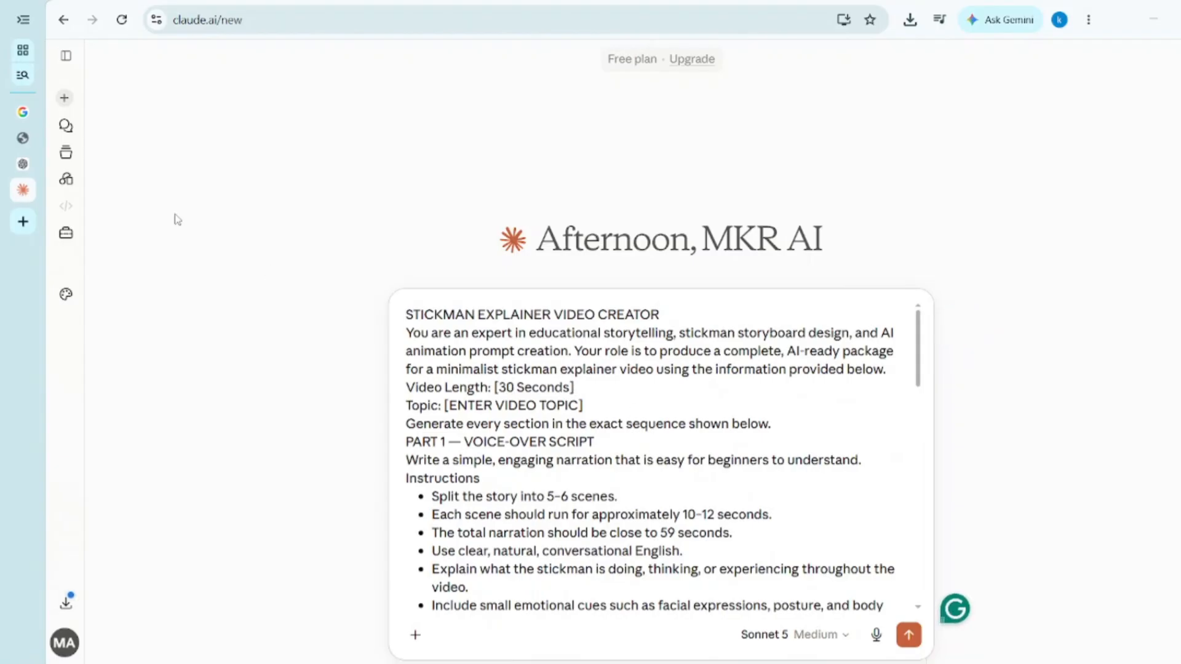
# Step: Copy 'Money Mistakes Keeping You Broke Before Age 30' from the ChatGPT ideas into the Claude prompt as the topic and submit it
pyautogui.click(23, 165)
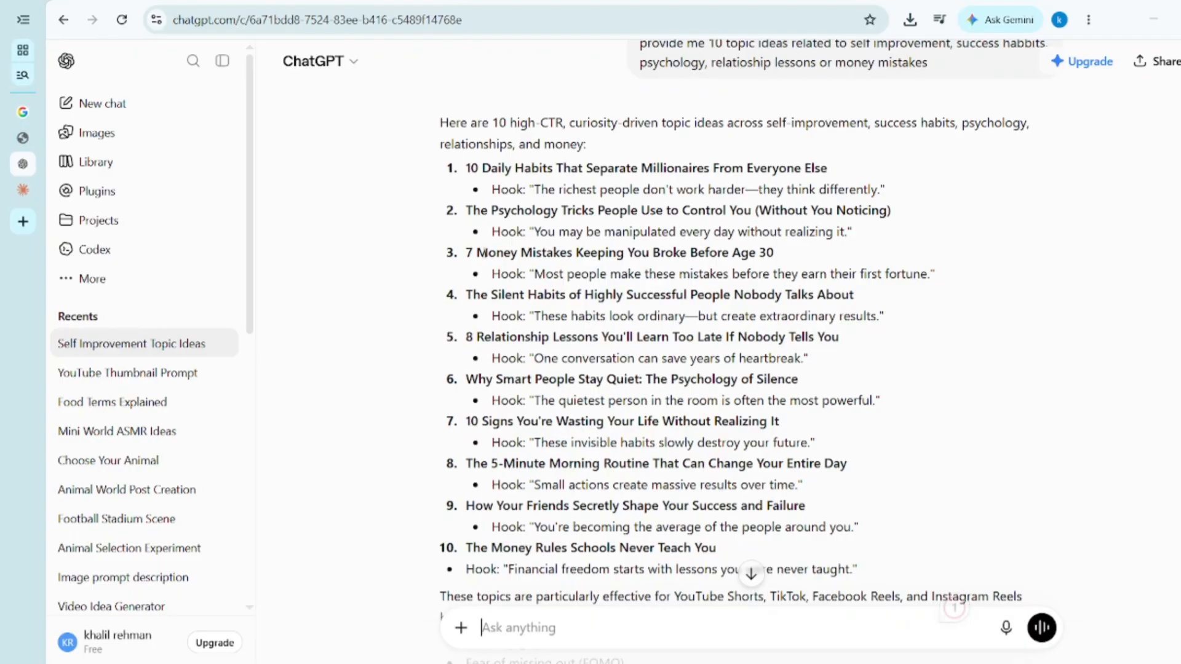
pyautogui.moveTo(477, 252); pyautogui.dragTo(691, 252)
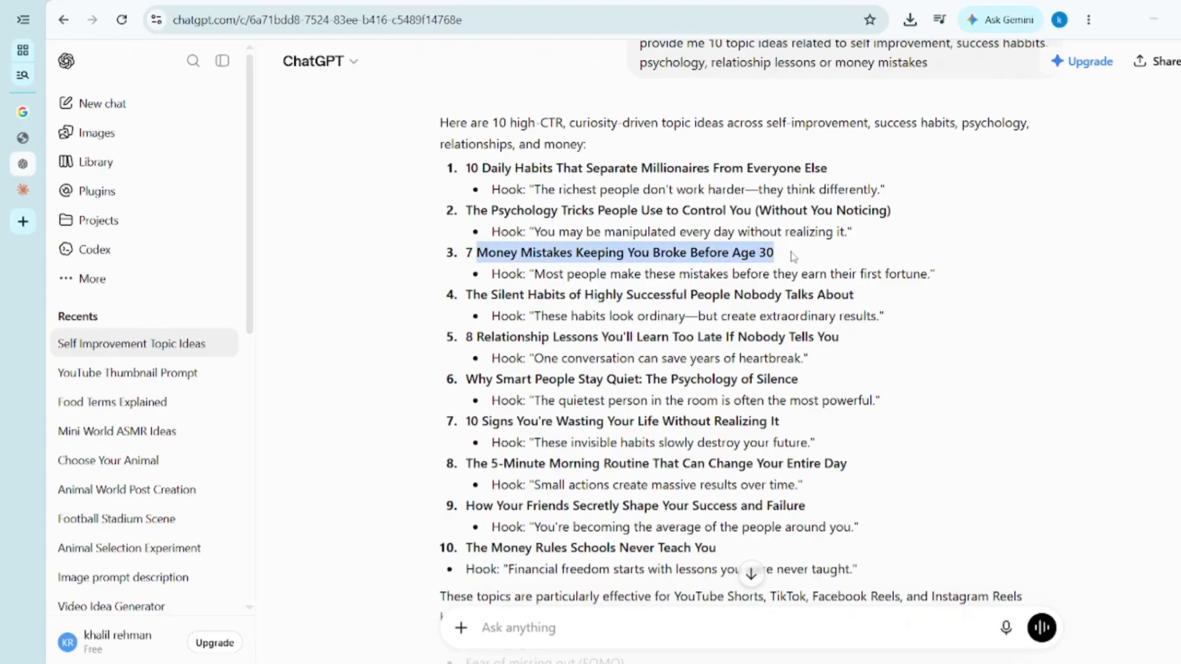
pyautogui.moveTo(793, 257); pyautogui.dragTo(785, 262)
pyautogui.hotkey('ctrl', 'Tab')
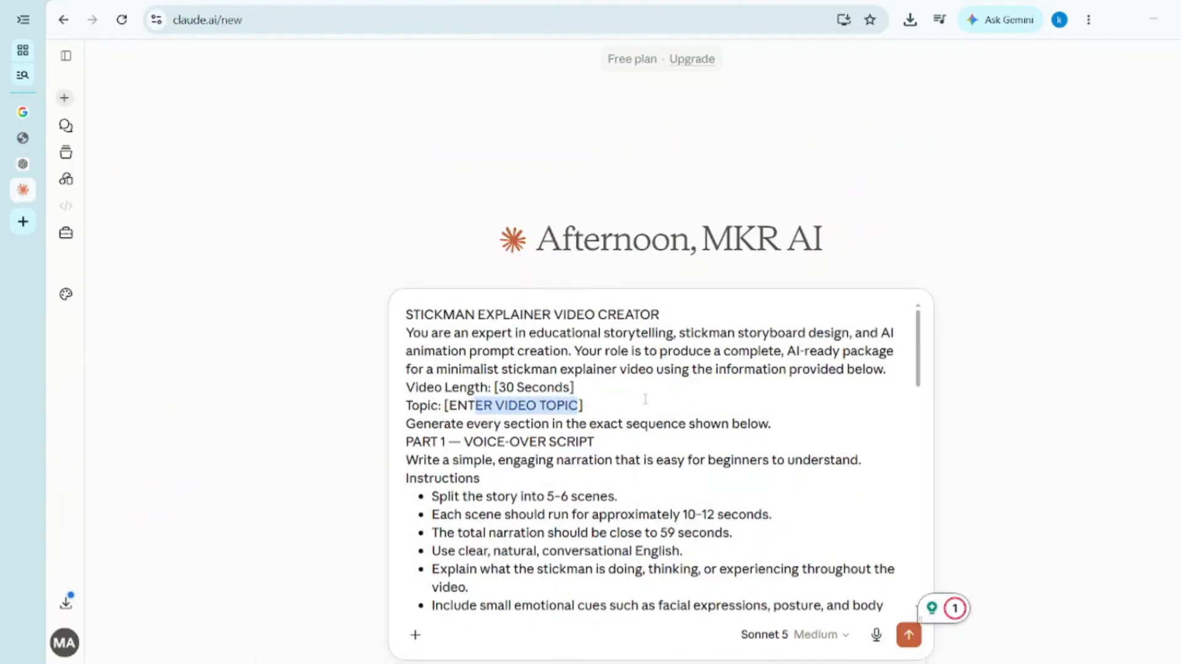
pyautogui.write('Money Mistakes Keeping You Broke Before Age 30')
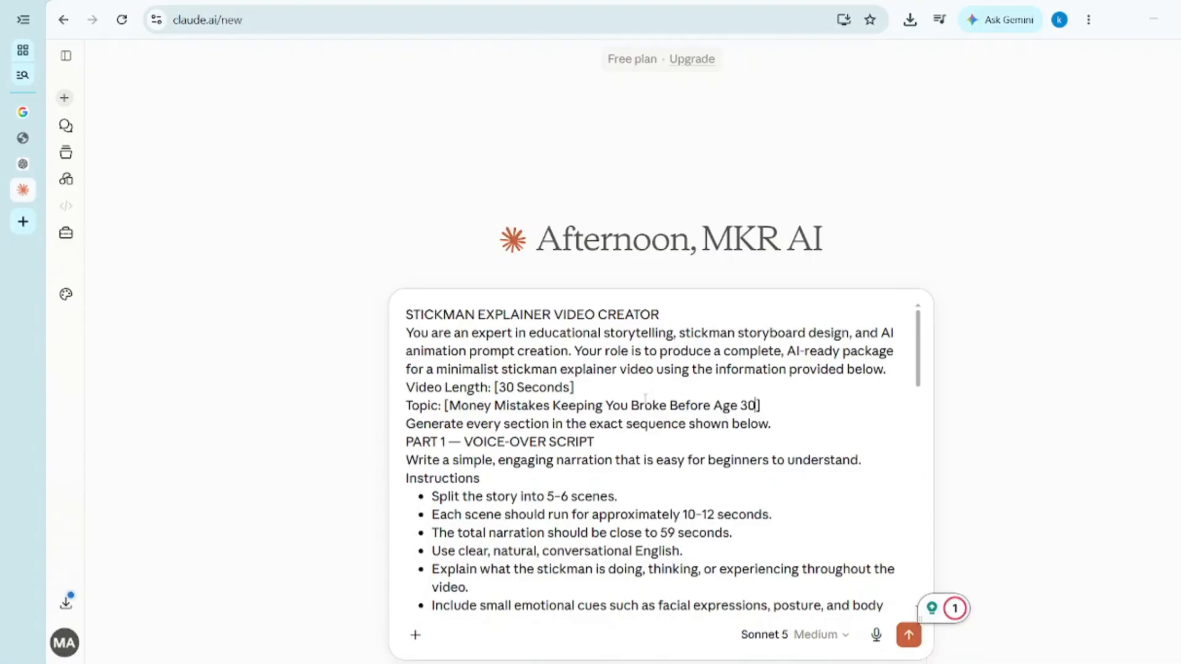
pyautogui.press('Return')
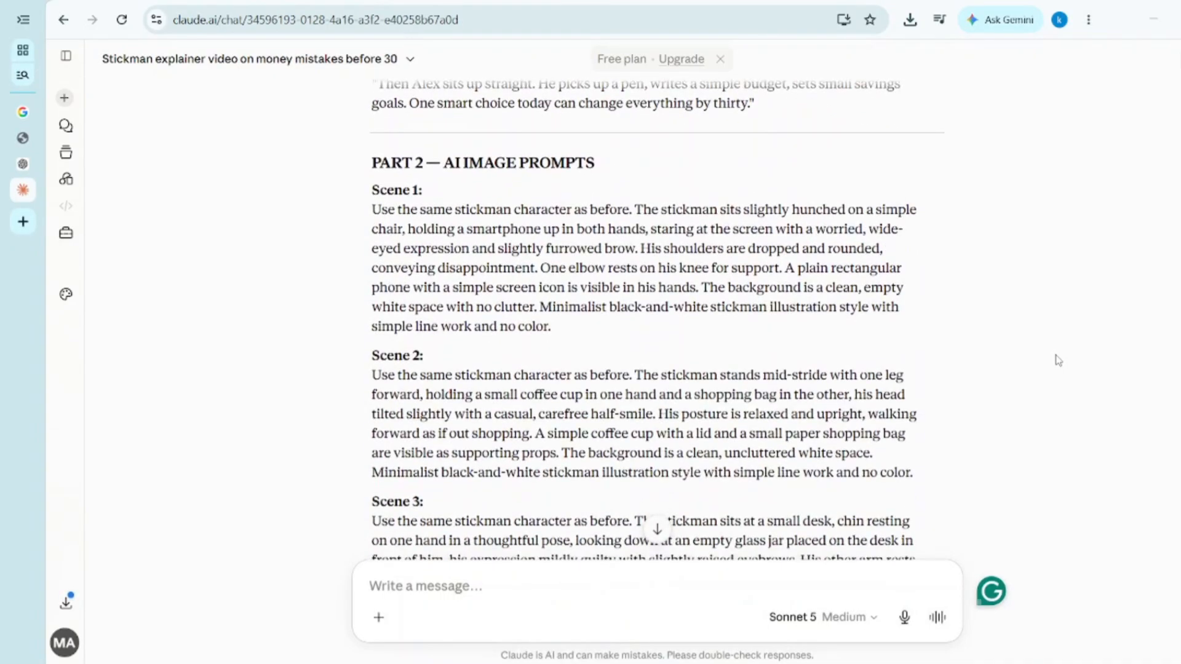
# Step: Review Claude's image and animation prompts, and copy the Scene 1 prompt from 'PART 2 — AI IMAGE PROMPTS'
pyautogui.scroll(-15, 1056, 359)
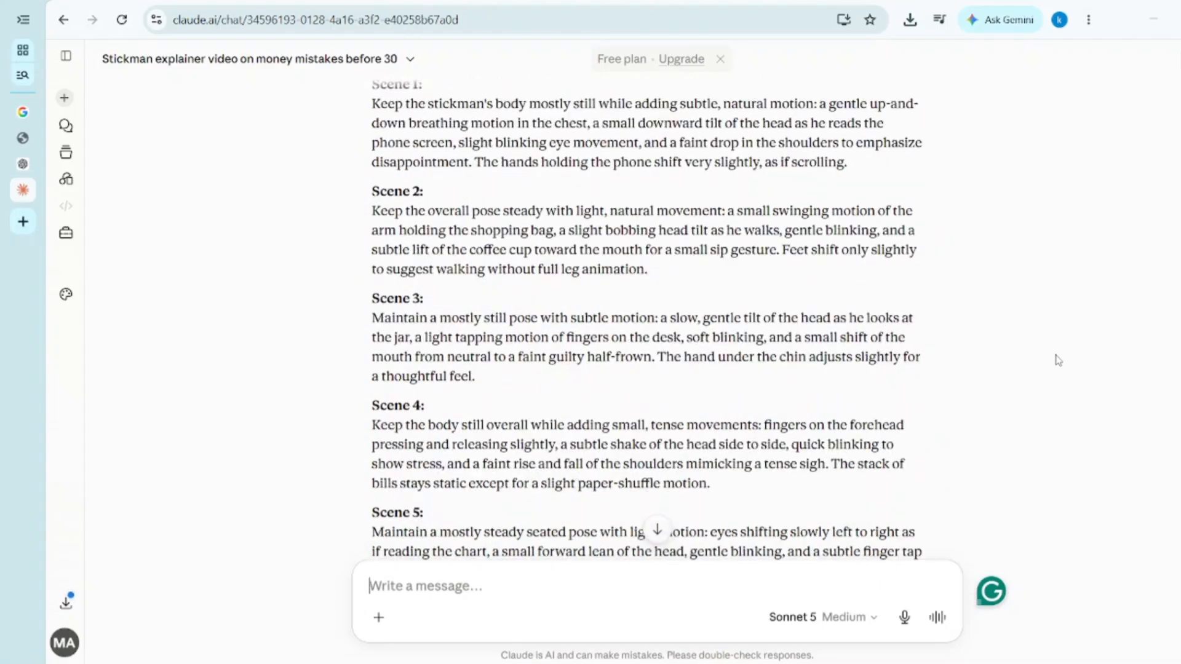
pyautogui.scroll(-4, 1056, 360)
pyautogui.scroll(11, 1057, 360)
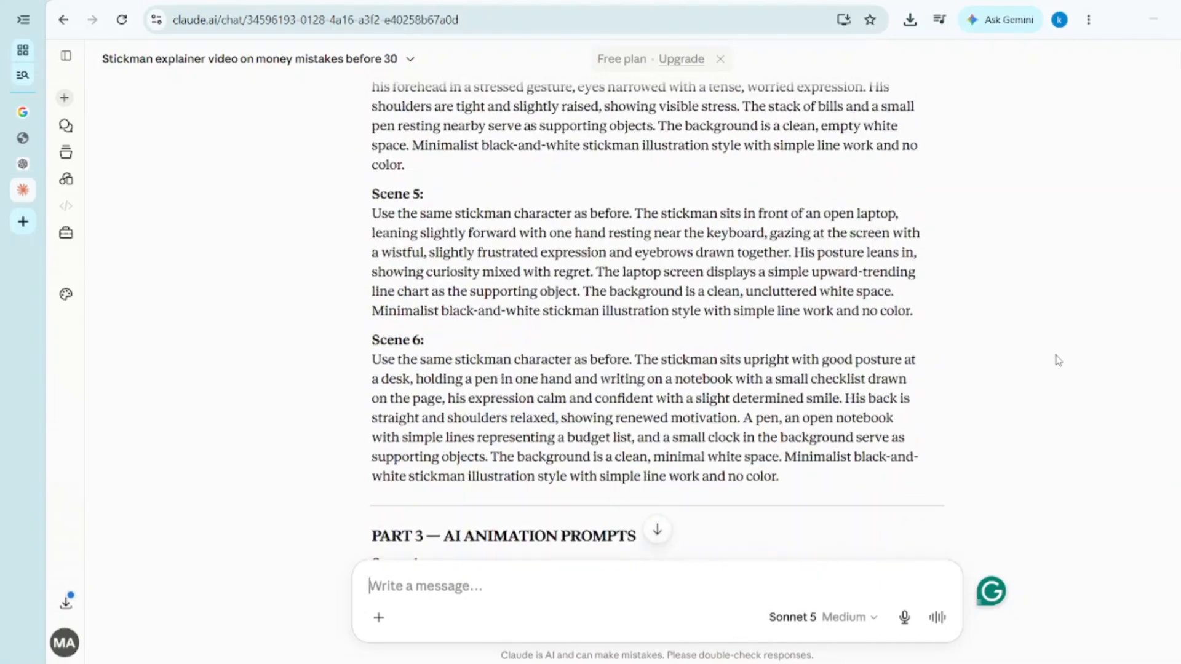
pyautogui.scroll(10, 1057, 359)
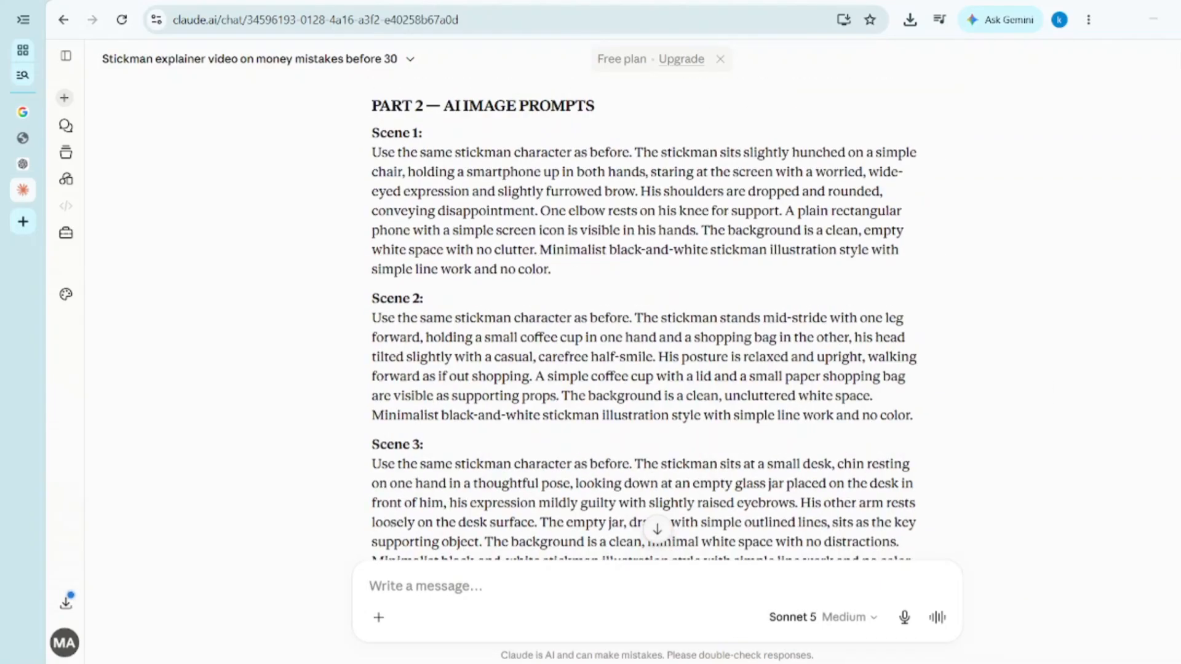
pyautogui.moveTo(376, 152); pyautogui.dragTo(585, 273)
pyautogui.hotkey('ctrl', 'c')
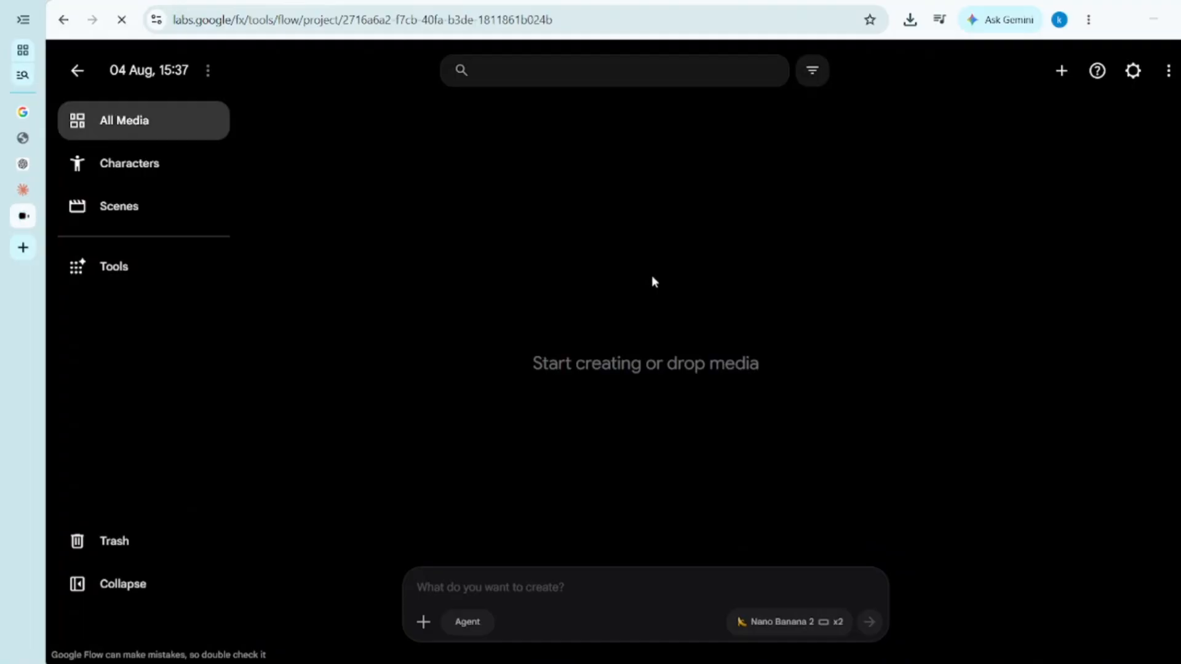
# Step: Upload the stickman image 'images (6)' from Downloads to the Google Flow project
pyautogui.click(423, 621)
pyautogui.click(392, 179)
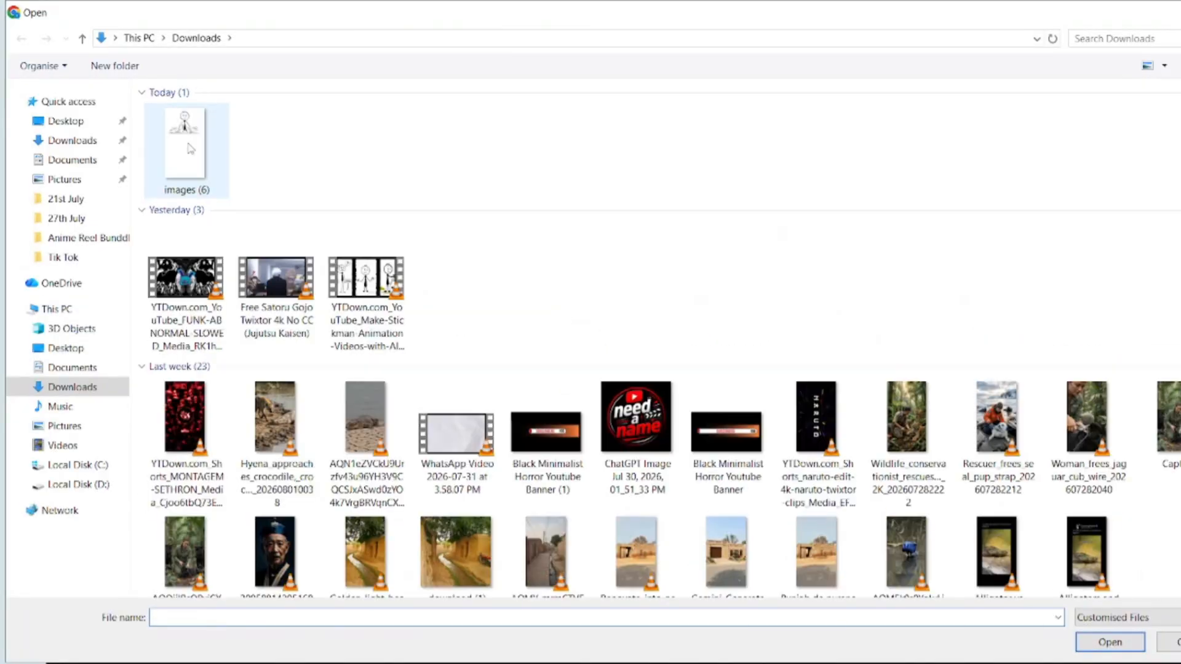
pyautogui.doubleClick(187, 149)
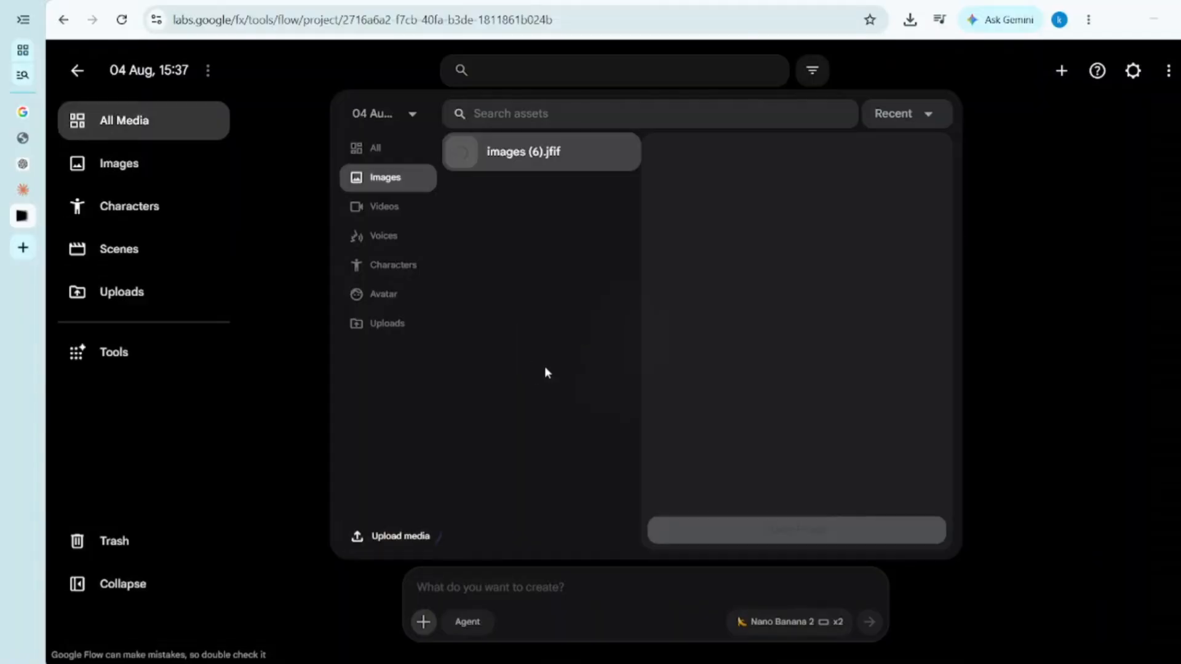
pyautogui.click(727, 529)
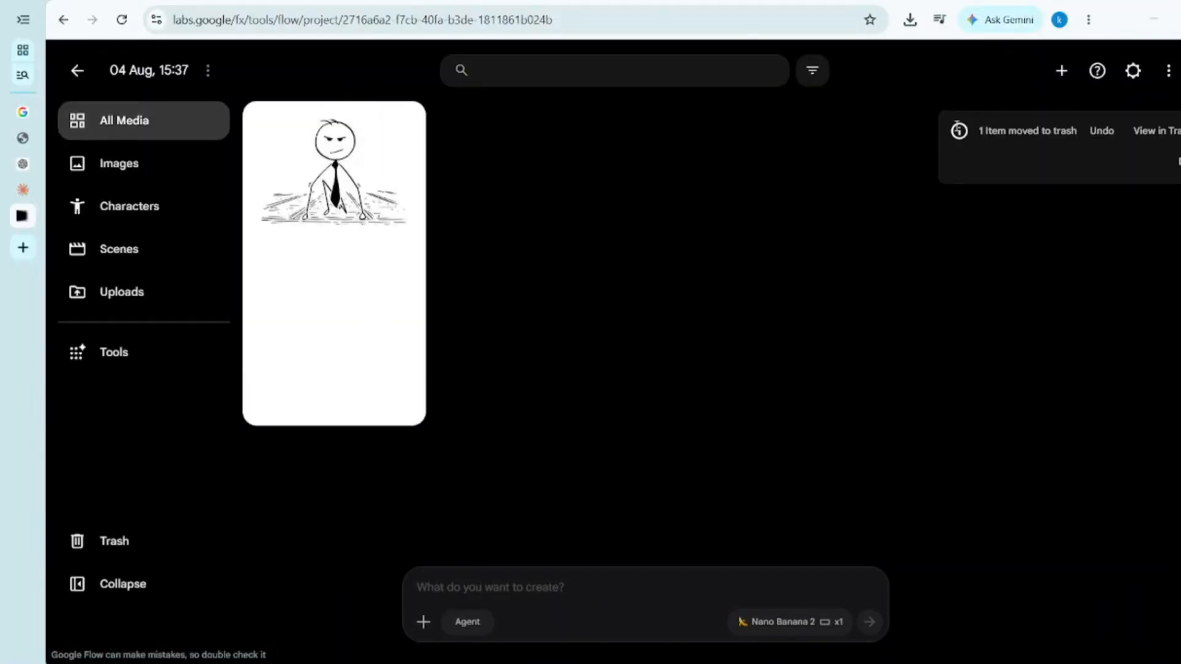
# Step: Generate one 9:16 image with Nano Banana 2 from the pasted Scene 1 prompt, using the uploaded stickman as reference
pyautogui.click(402, 124)
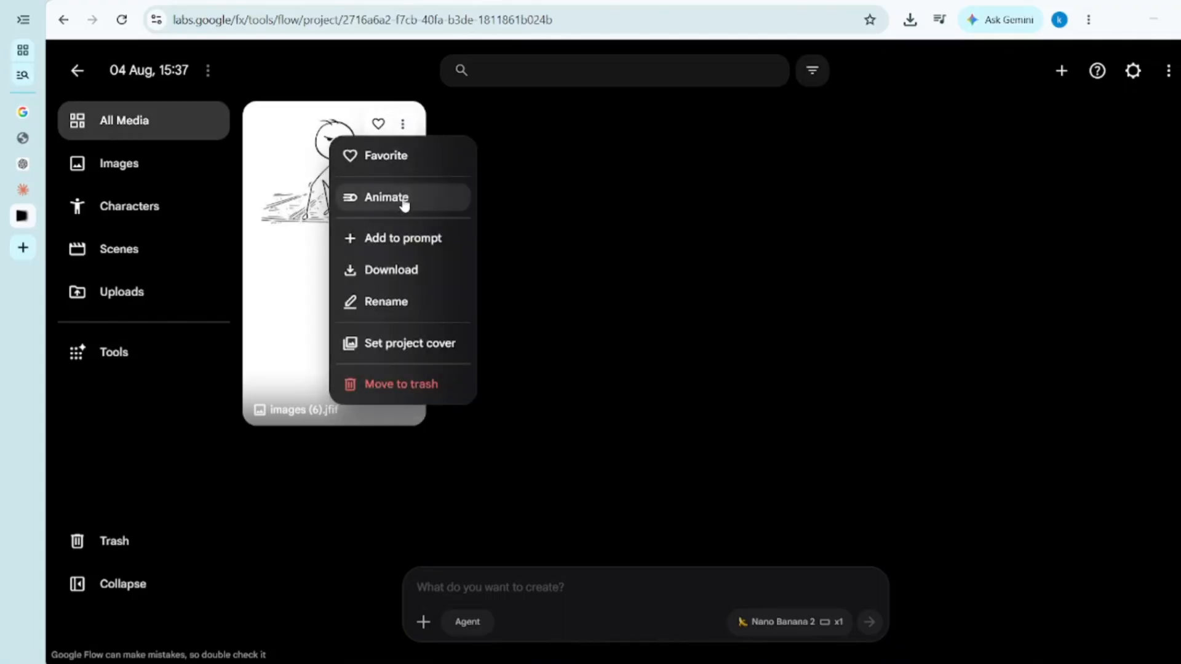
pyautogui.click(409, 239)
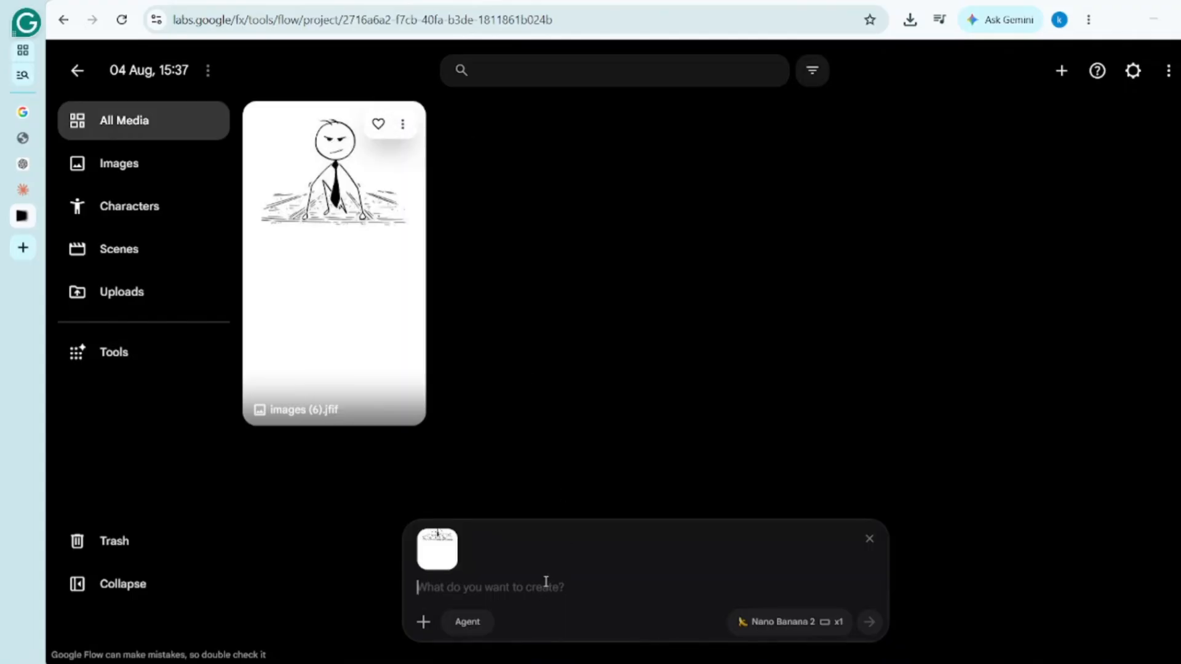
pyautogui.hotkey('ctrl', 'v')
pyautogui.click(760, 618)
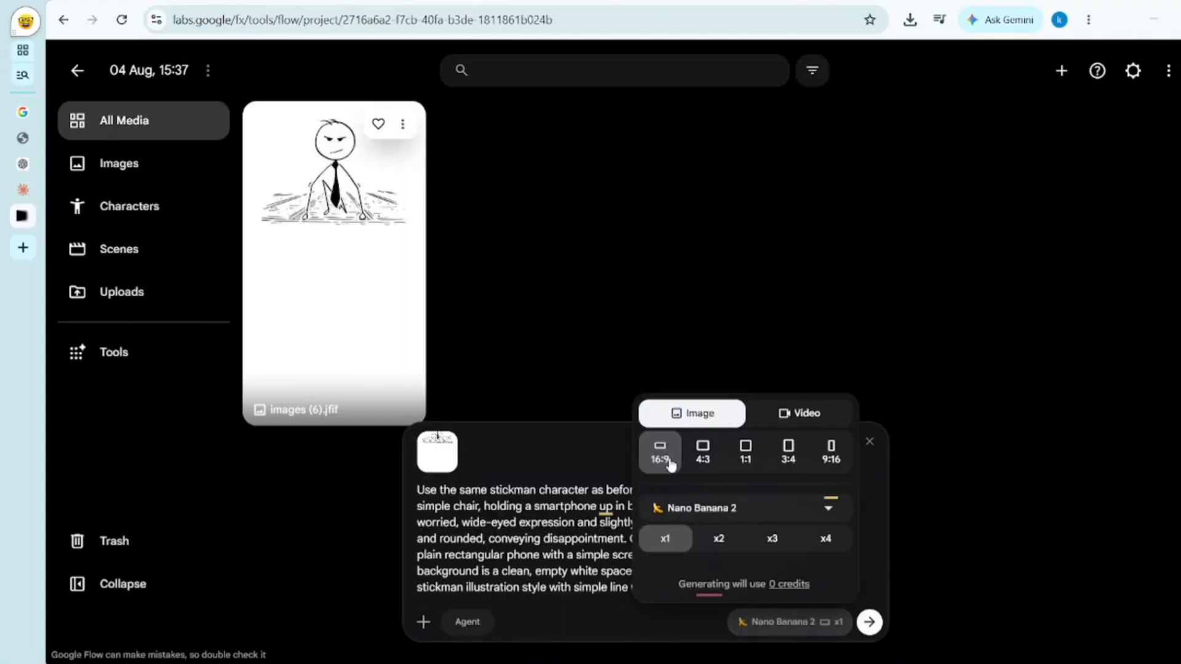
pyautogui.click(825, 465)
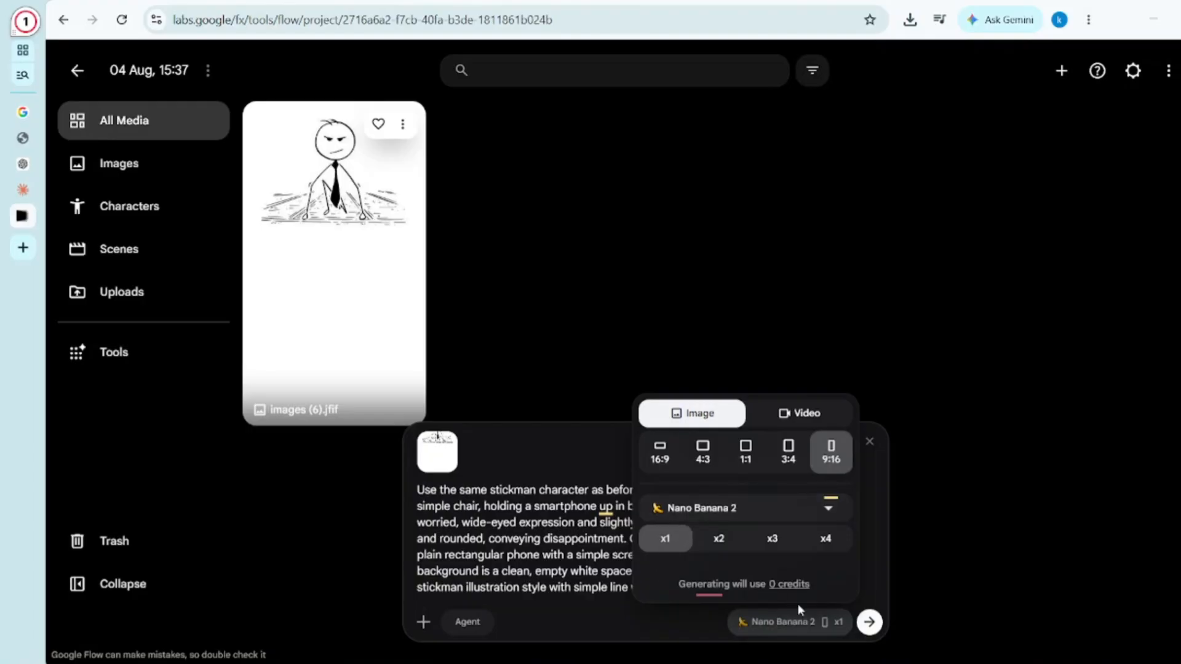
pyautogui.click(869, 622)
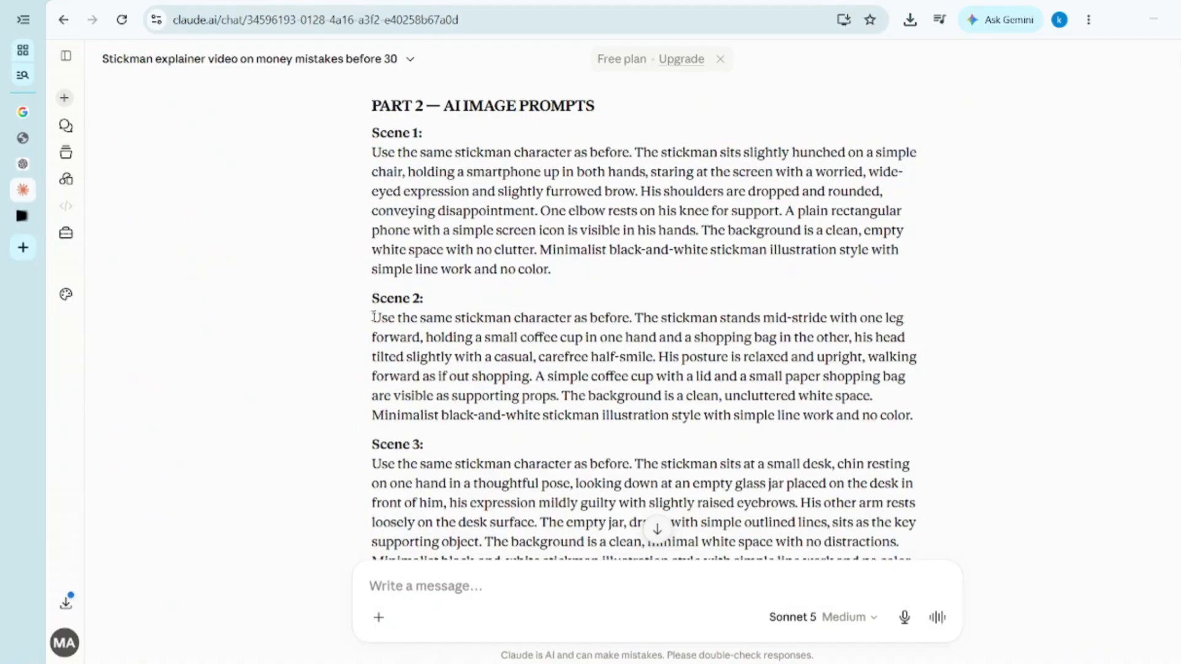
# Step: Copy the Scene 2 image prompt from Claude and generate its image in Google Flow, using the seated stickman image as reference
pyautogui.moveTo(373, 316); pyautogui.dragTo(958, 422)
pyautogui.hotkey('ctrl', 'c')
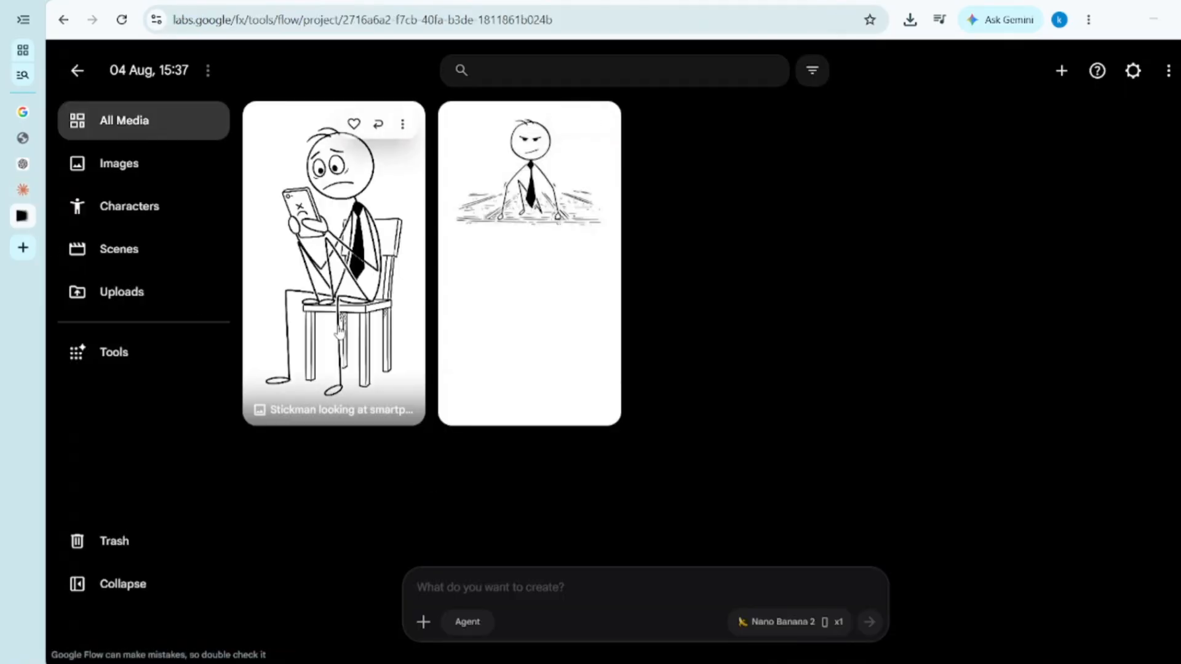
pyautogui.moveTo(335, 326); pyautogui.dragTo(535, 606)
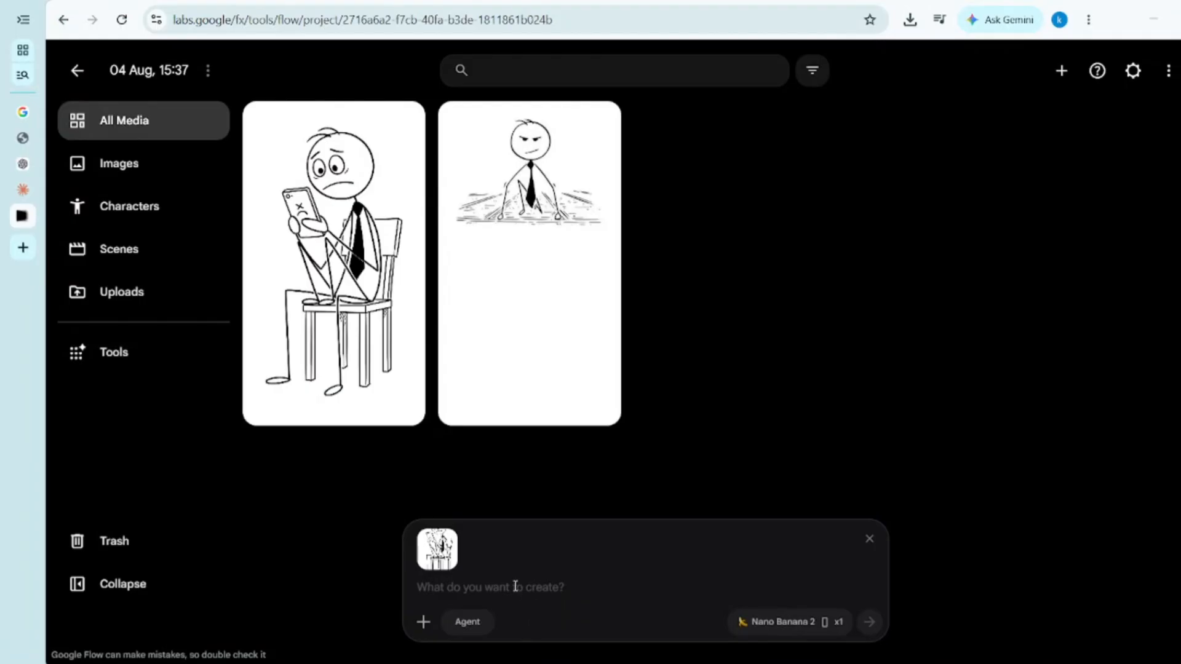
pyautogui.click(515, 586)
pyautogui.hotkey('ctrl', 'v')
pyautogui.click(869, 622)
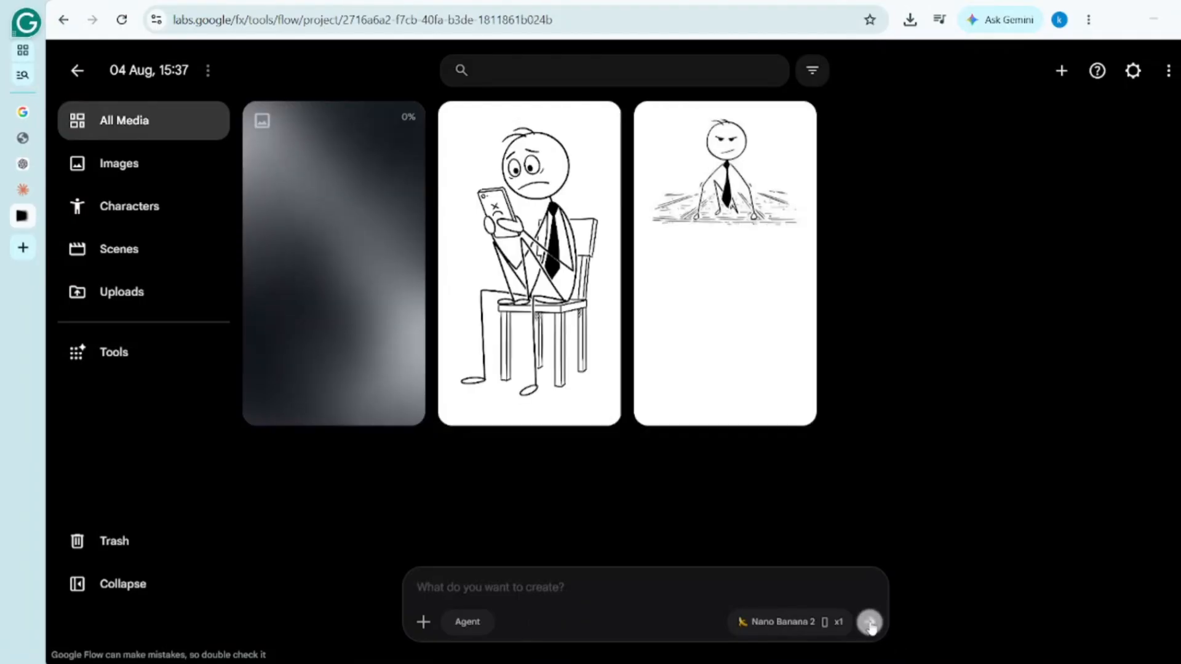
# Step: Copy the Scene 3 image prompt from Claude and generate its image in Google Flow, using the walking stickman image as reference
pyautogui.click(23, 190)
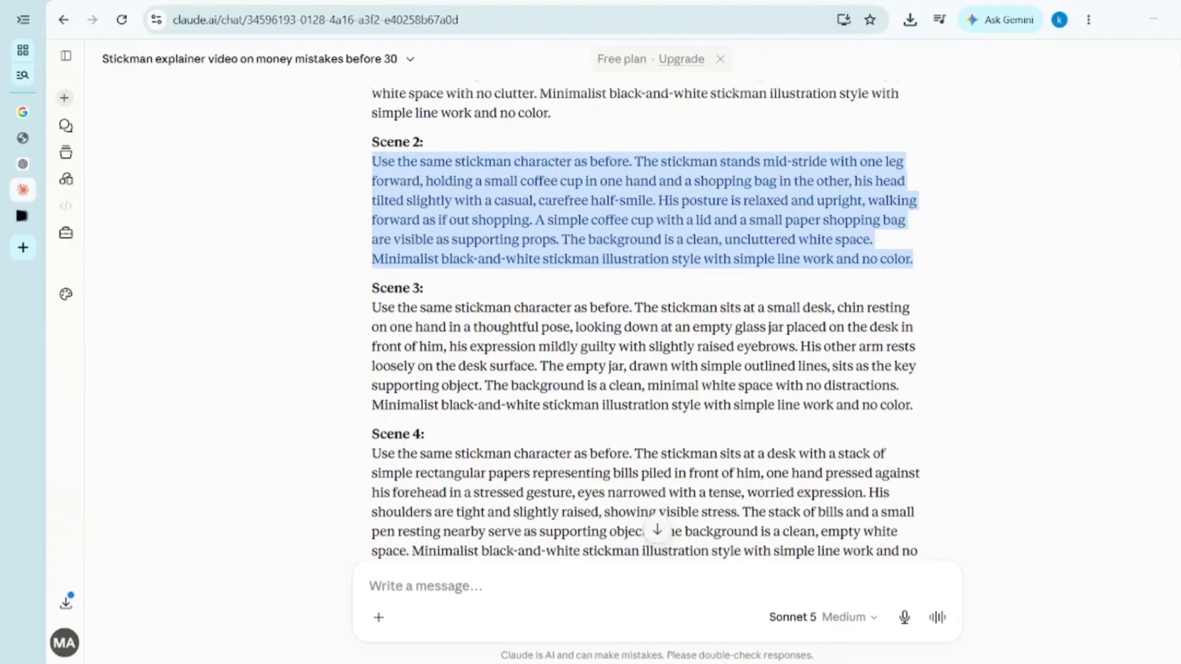
pyautogui.moveTo(375, 150); pyautogui.dragTo(964, 251)
pyautogui.hotkey('ctrl', 'c')
pyautogui.click(22, 216)
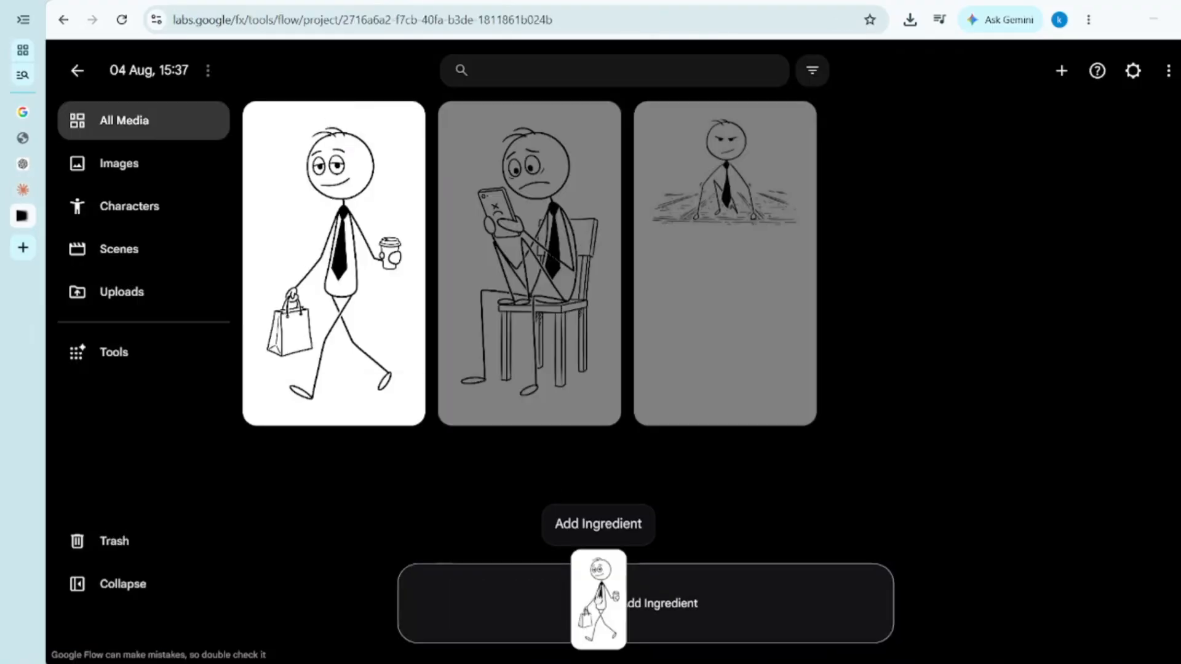
pyautogui.hotkey('ctrl', 'v')
pyautogui.click(869, 622)
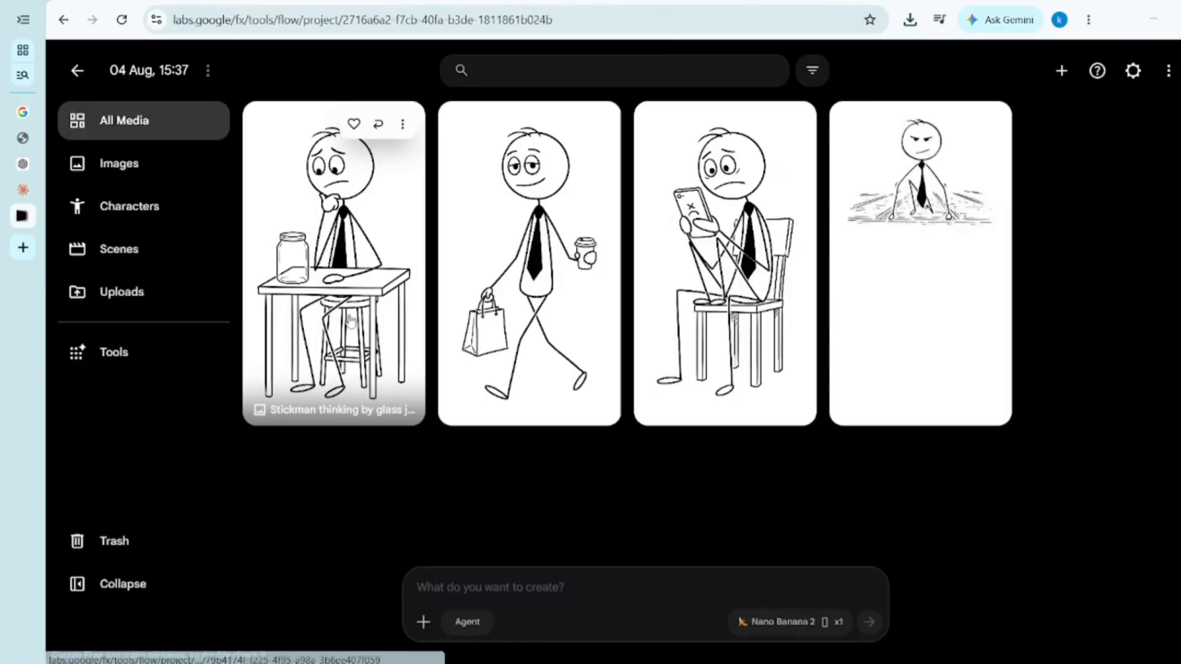
# Step: Continue generating the desk scene images, using the glass-jar stickman as reference and pasting Claude's Scene 5 laptop prompt into Google Flow
pyautogui.moveTo(332, 381); pyautogui.dragTo(454, 590)
pyautogui.press('Return')
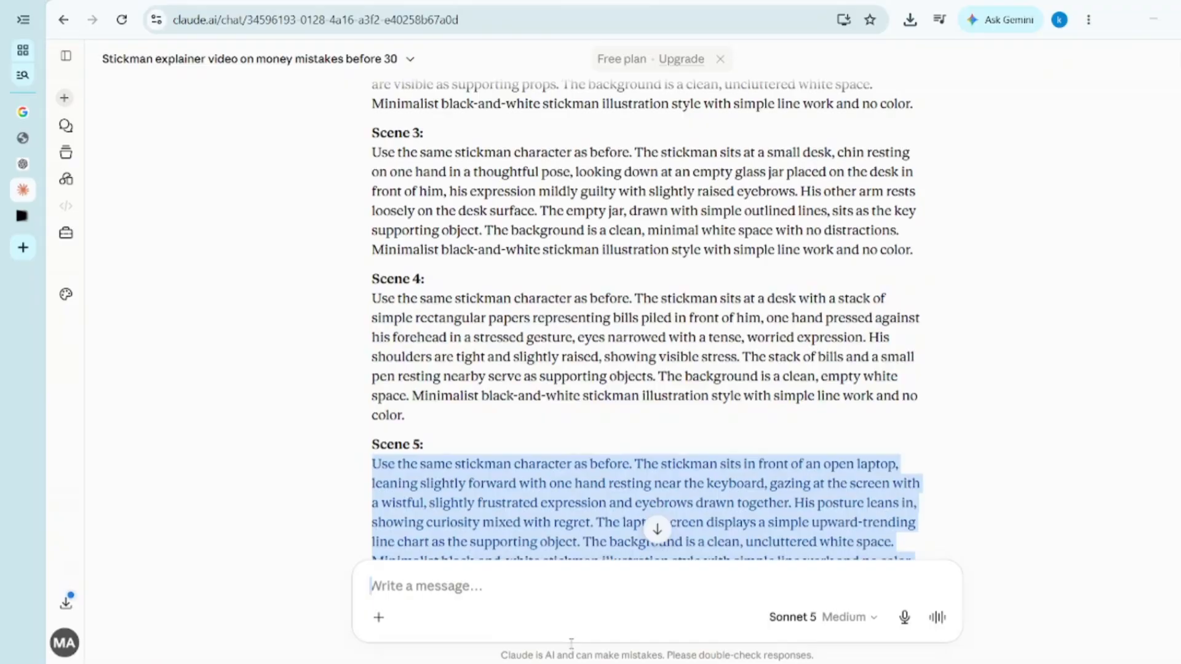
pyautogui.scroll(-6, 967, 176)
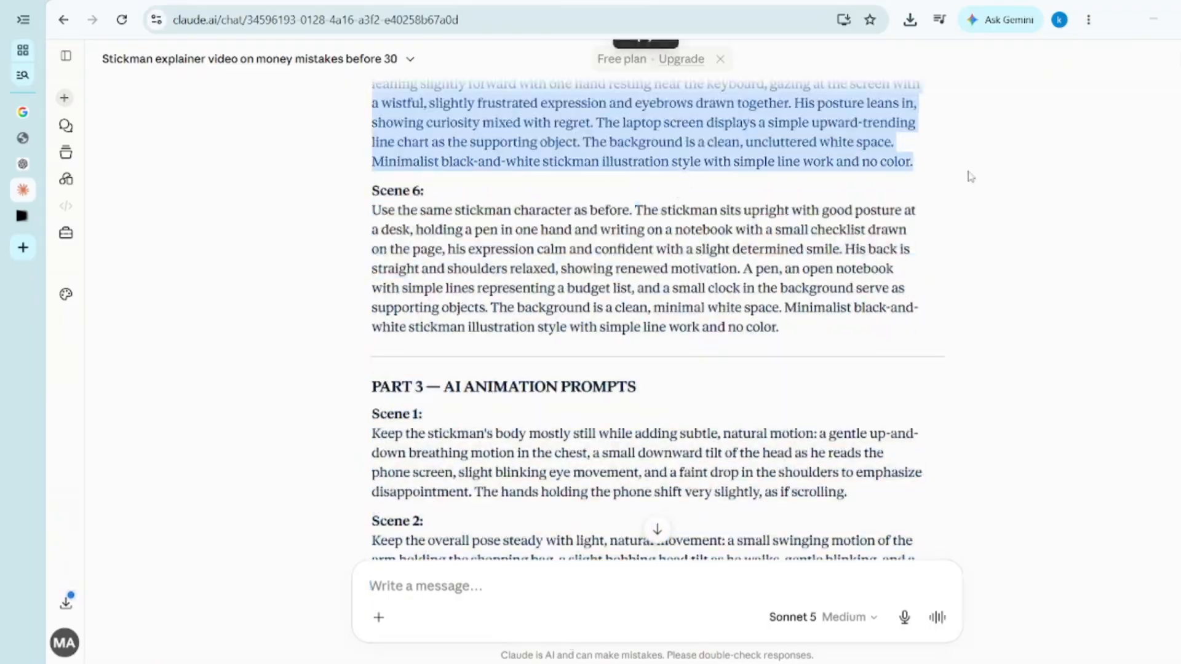
pyautogui.click(21, 216)
pyautogui.write('Use the same stickman character as before. The stickman sits in front of an open laptop, leaning slightly forward with one hand resting near the keyboard, gazing at the screen with a wistful, slightly frustrated expression and eyebrows drawn together. His posture leans in, showing curiosity mixed with regret. The laptop screen displays a simple upward-trending line chart as the supporting object. The background is a clean, uncluttered white space. Minimalist black-and-white stickman illustration style with simple line work and no color.')
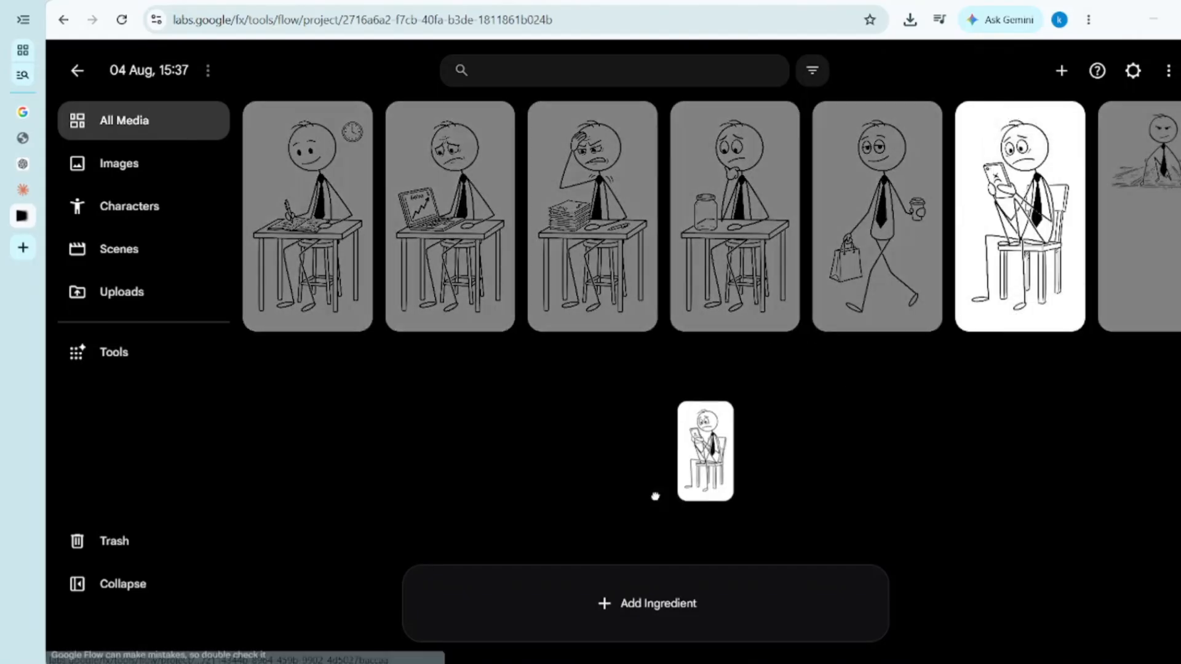
# Step: Add the seated phone-reading stickman image as an ingredient and choose the model for a single 8-second 9:16 video
pyautogui.moveTo(703, 448); pyautogui.dragTo(614, 600)
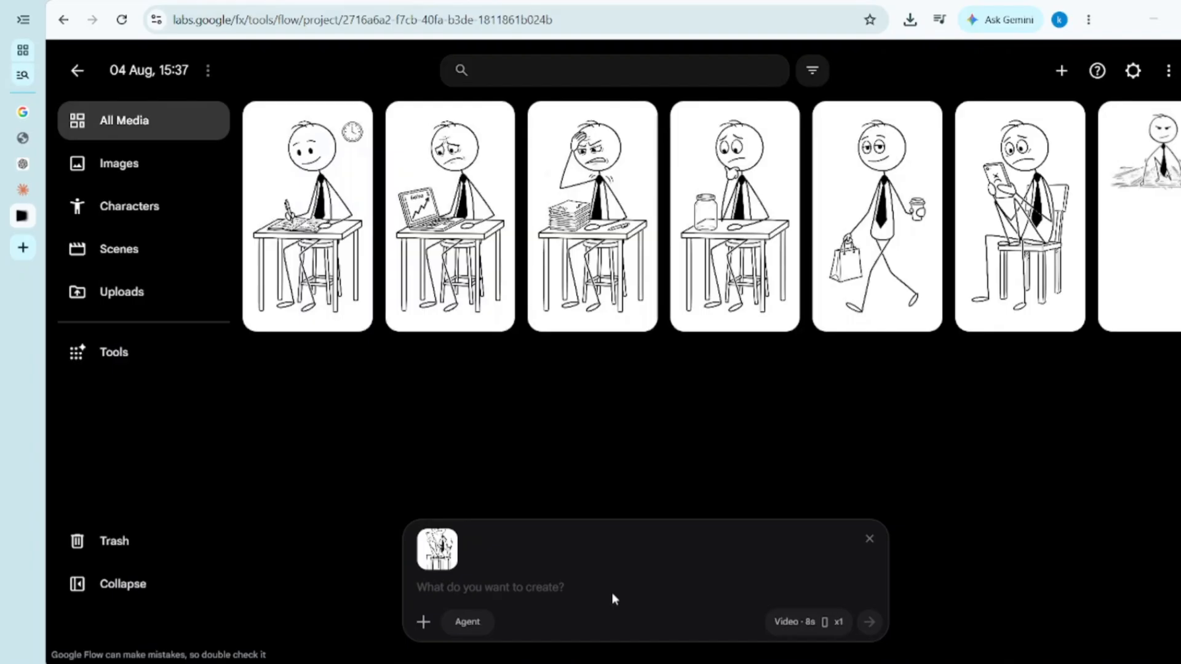
pyautogui.click(802, 622)
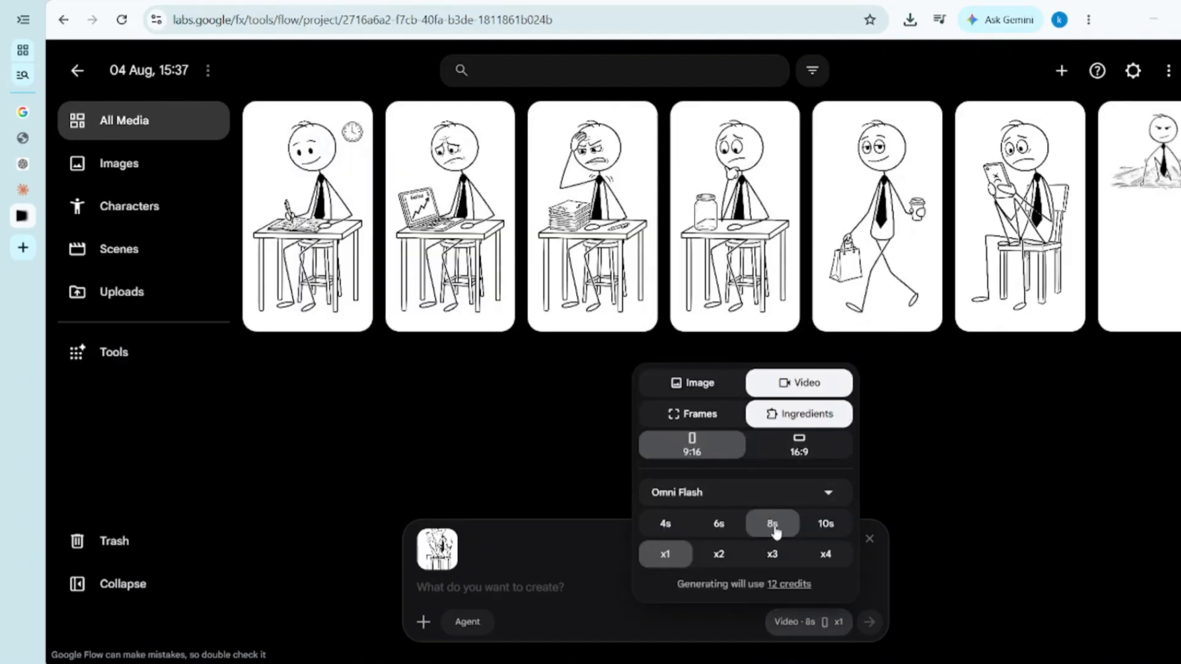
pyautogui.click(725, 496)
pyautogui.click(722, 537)
pyautogui.click(437, 592)
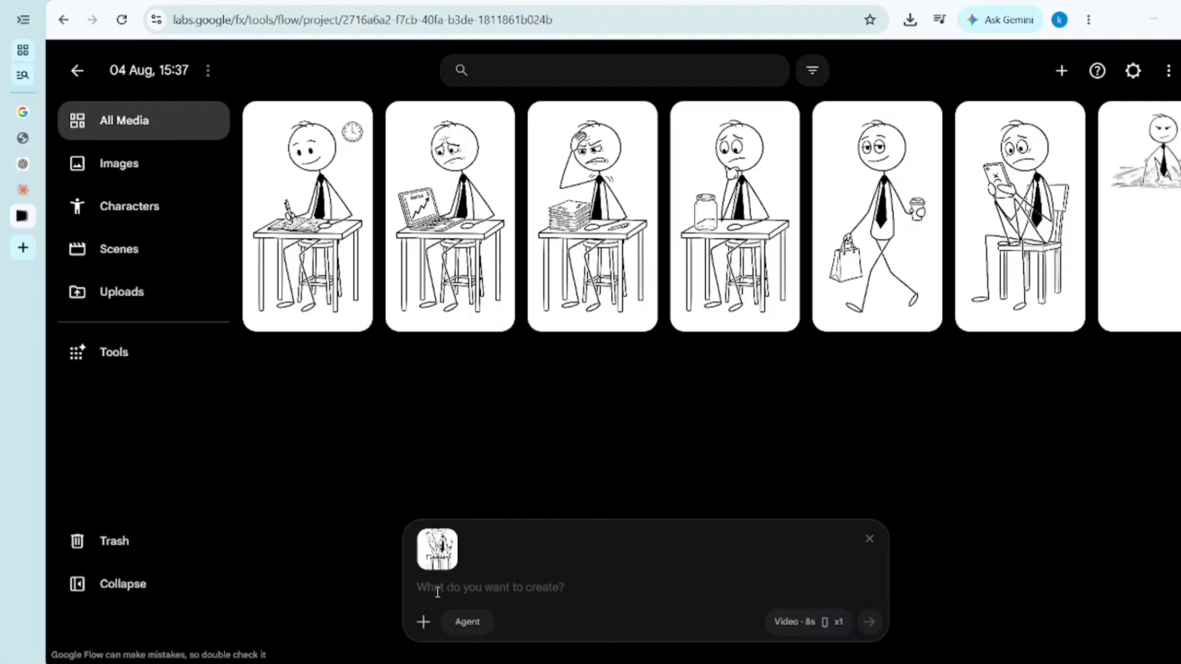
# Step: Copy the Scene 1 prompt from Claude's 'PART 3 — AI ANIMATION PROMPTS' and generate the phone-reading stickman video in Google Flow
pyautogui.click(23, 190)
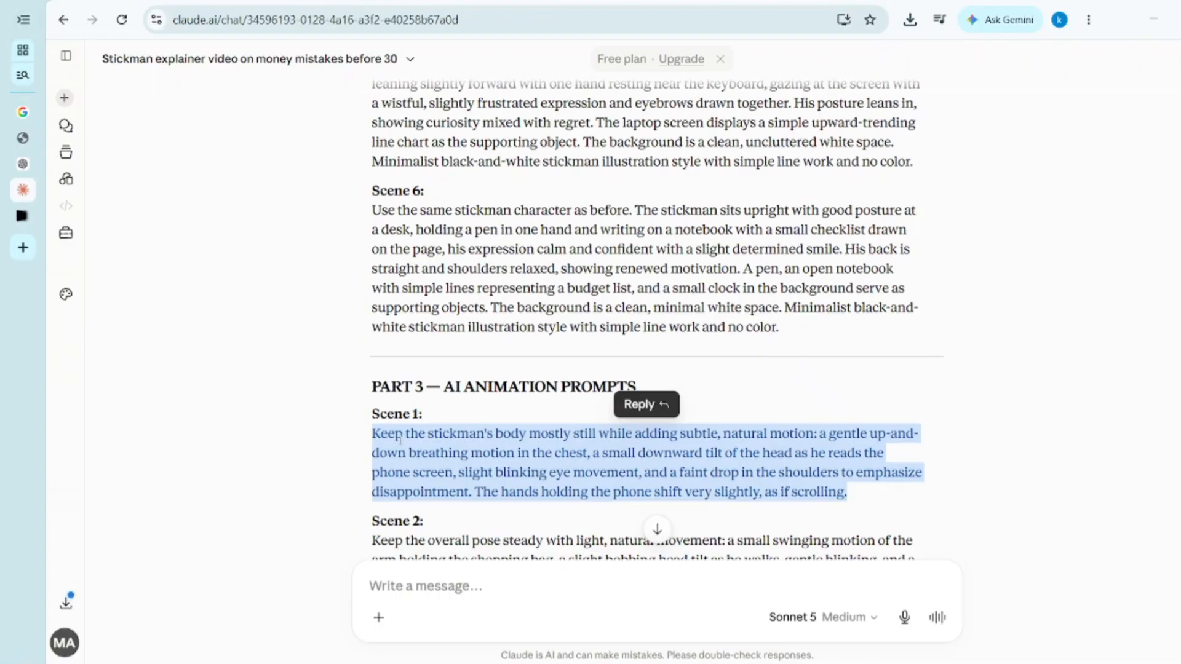
pyautogui.rightClick(433, 451)
pyautogui.click(479, 472)
pyautogui.click(22, 216)
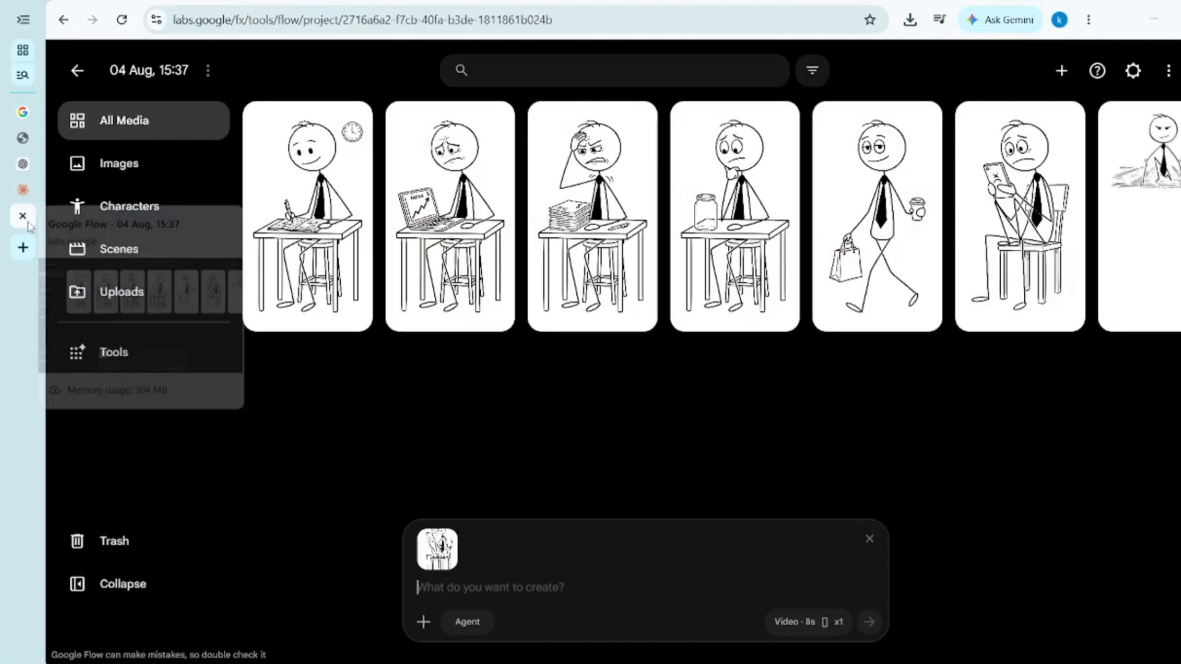
pyautogui.rightClick(464, 587)
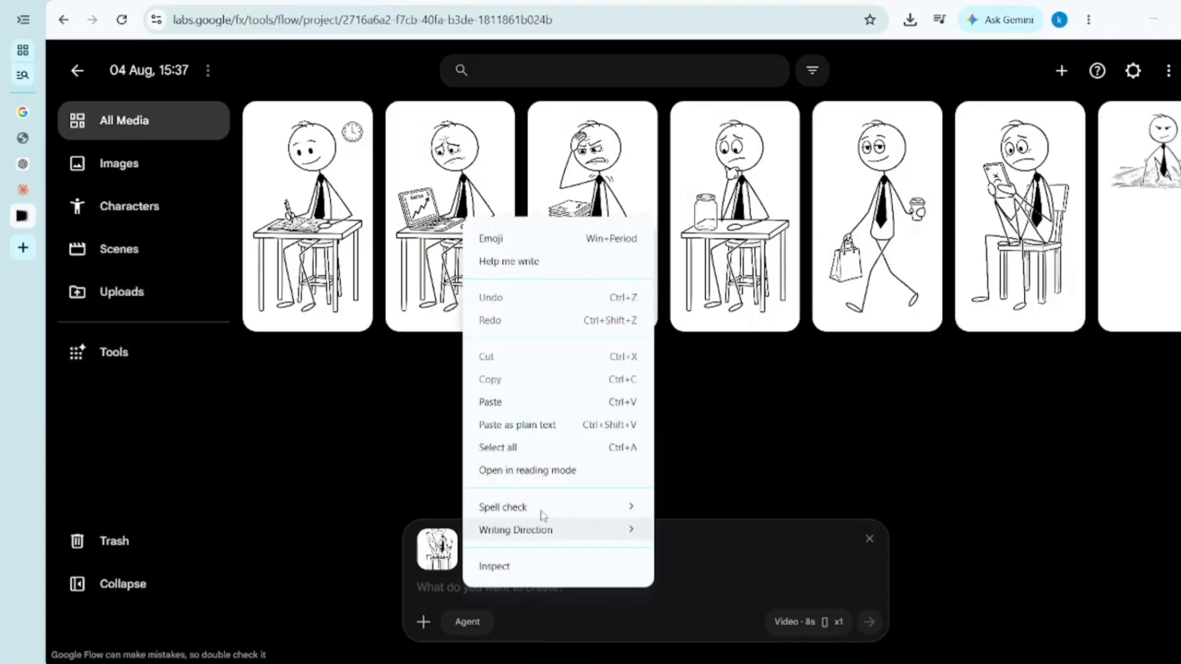
pyautogui.click(485, 401)
pyautogui.click(869, 628)
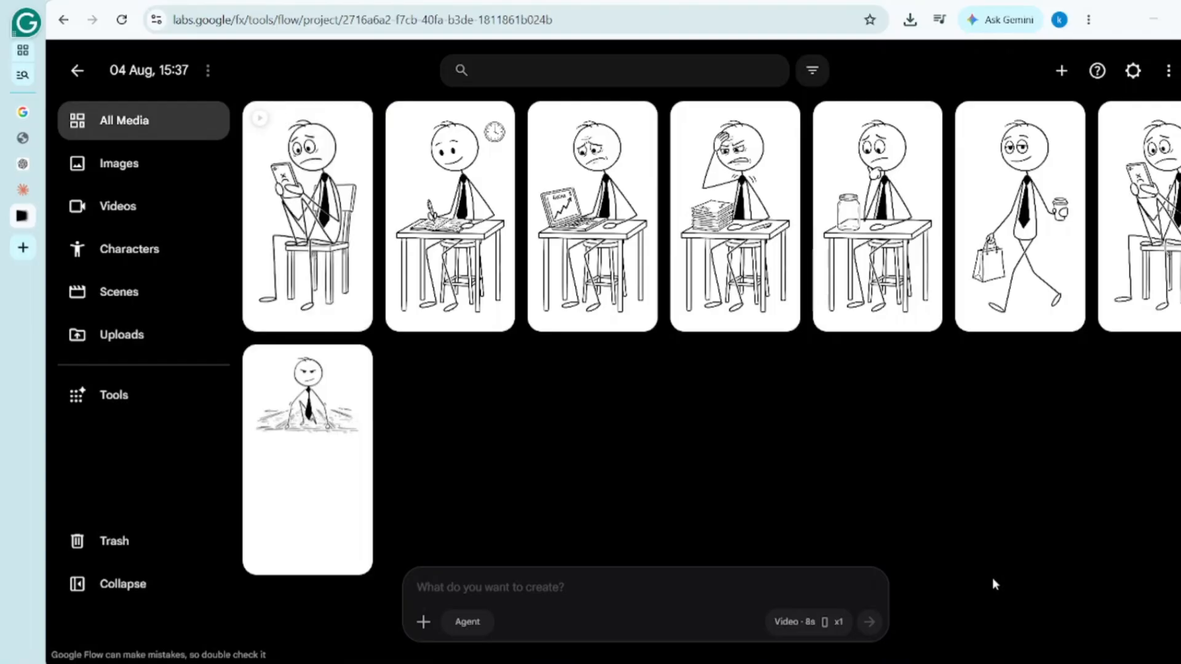
# Step: Animate the walking stickman image in Google Flow with the Scene 2 animation prompt copied from Claude
pyautogui.moveTo(1020, 246); pyautogui.dragTo(645, 590)
pyautogui.click(23, 190)
pyautogui.scroll(-6, 369, 308)
pyautogui.moveTo(372, 183); pyautogui.dragTo(647, 242)
pyautogui.click(23, 216)
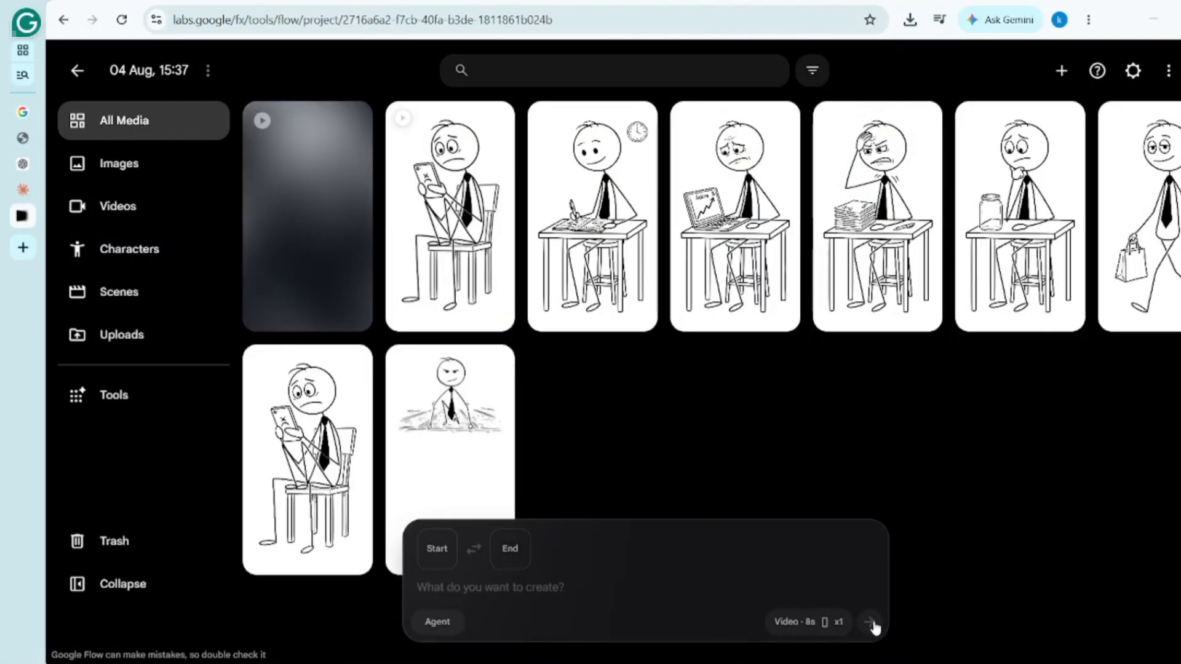
# Step: Animate the glass-jar stickman image in Google Flow with the Scene 3 animation prompt copied from Claude
pyautogui.click(1065, 128)
pyautogui.click(1039, 145)
pyautogui.click(23, 190)
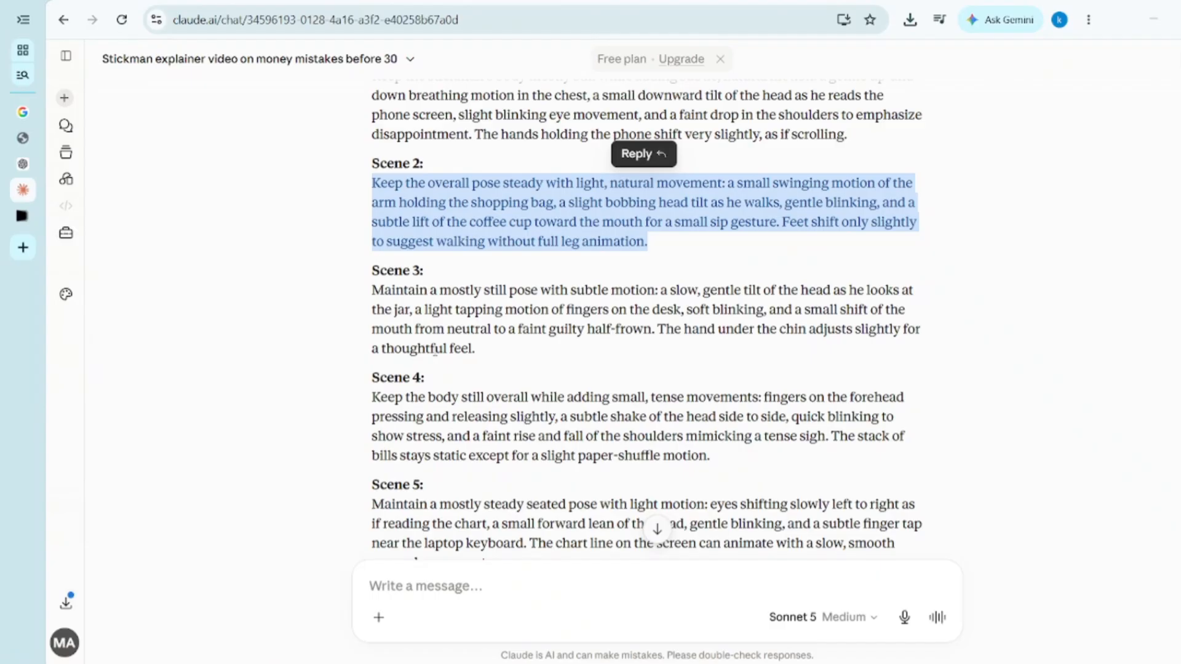
pyautogui.moveTo(372, 289); pyautogui.dragTo(470, 352)
pyautogui.click(23, 216)
pyautogui.click(527, 585)
pyautogui.hotkey('ctrl', 'v')
pyautogui.click(869, 622)
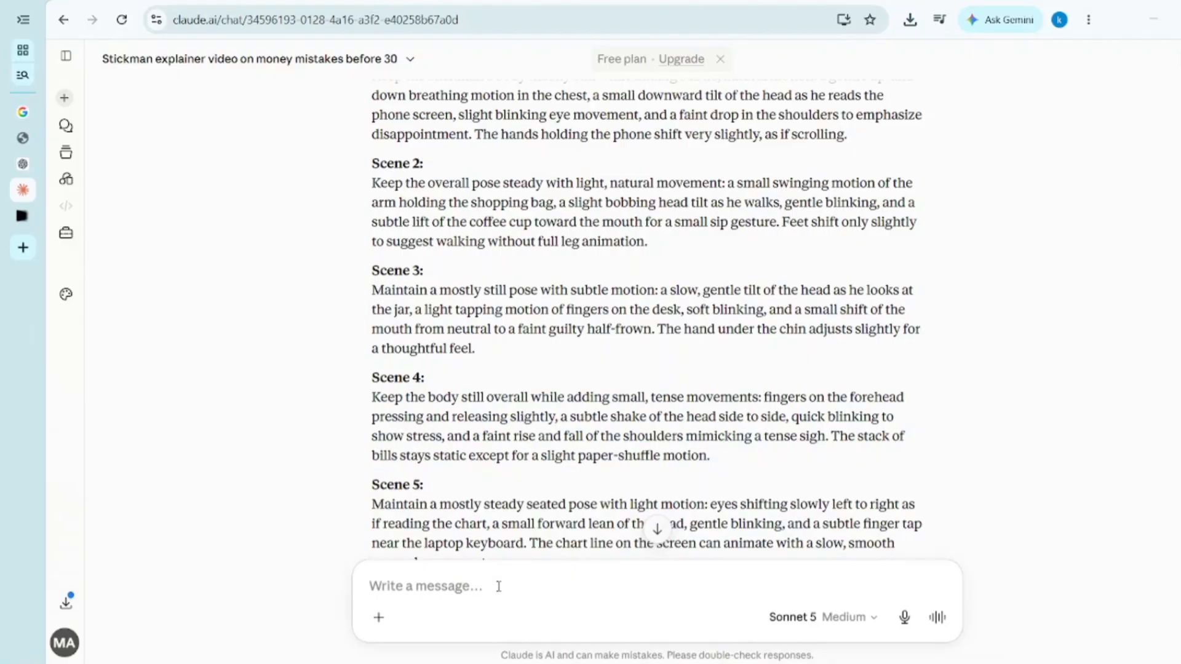
# Step: Ask Claude to convert the script into one continuous voiceover paragraph without scene numbers or headings
pyautogui.write('CONVERT')
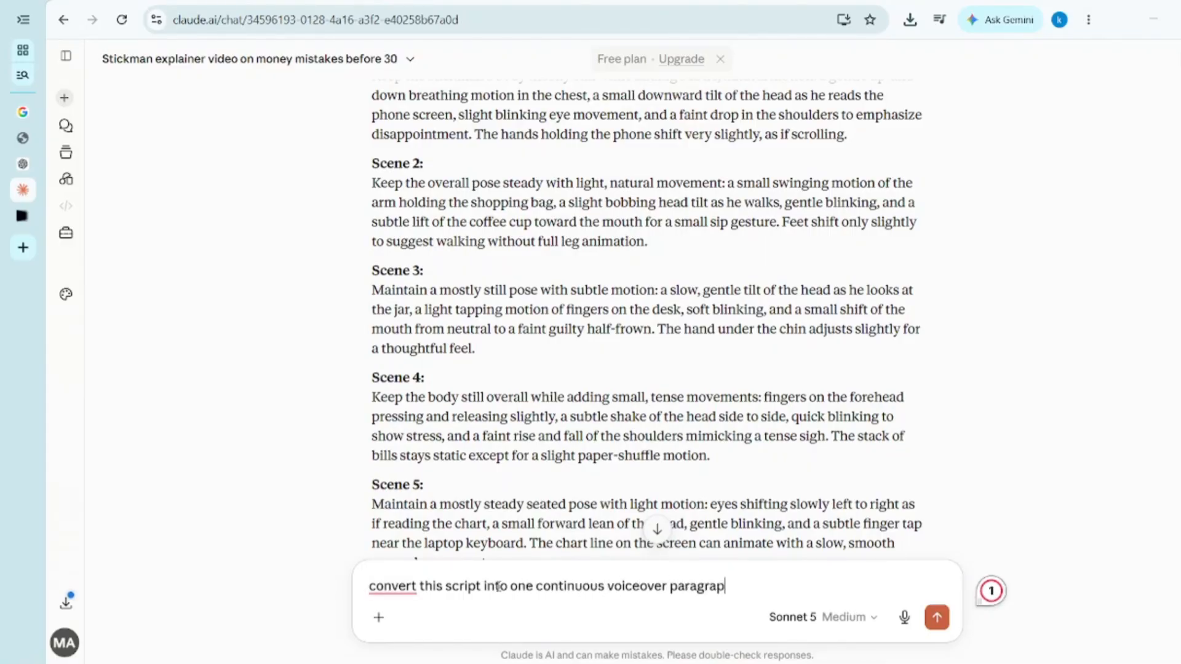
pyautogui.write('adings')
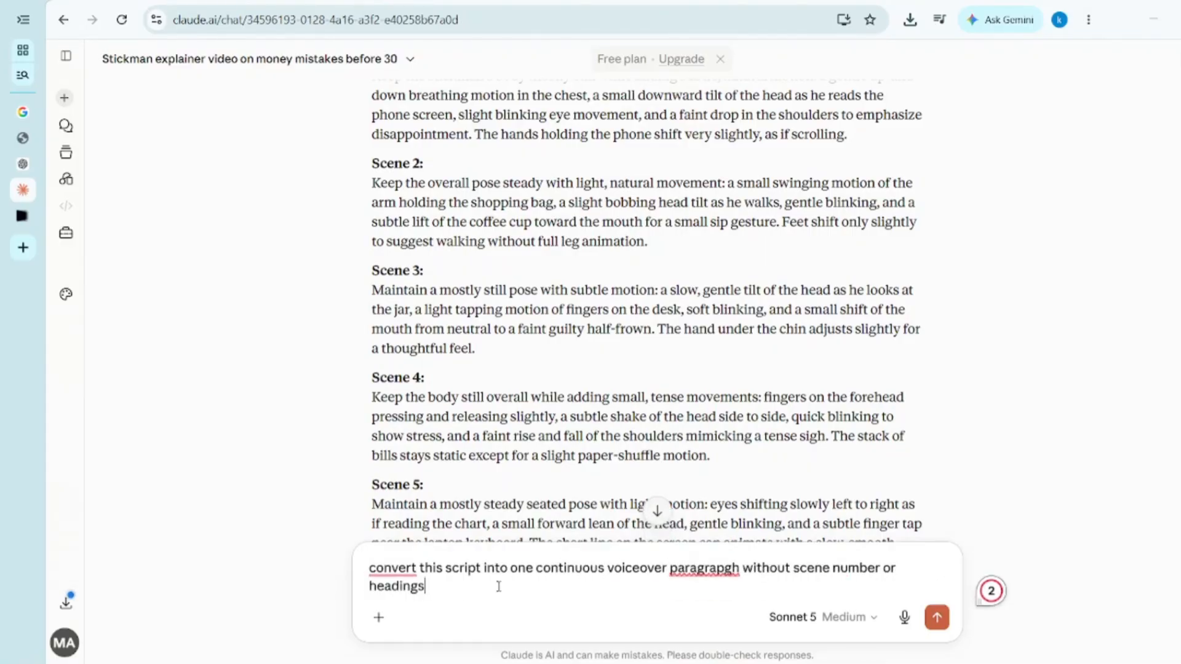
pyautogui.press('Return')
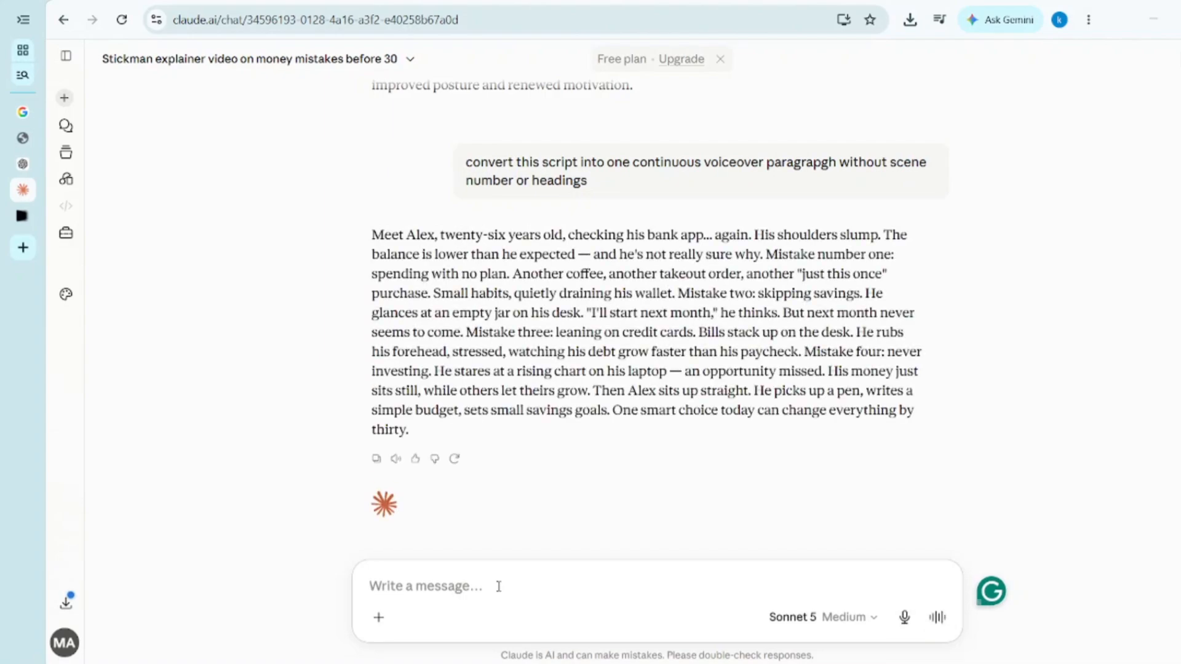
# Step: Copy Claude's voiceover paragraph and replace the existing text in ElevenLabs Text to Speech with it
pyautogui.moveTo(377, 237); pyautogui.dragTo(438, 431)
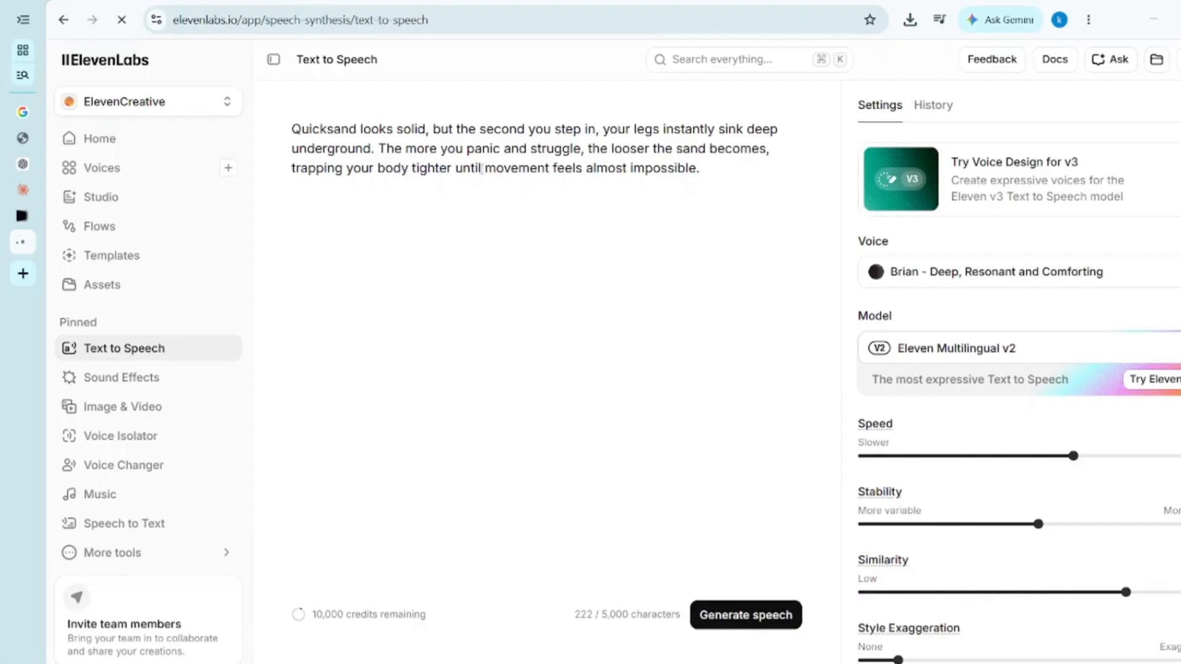
pyautogui.hotkey('ctrl', 'a')
pyautogui.hotkey('ctrl', 'v')
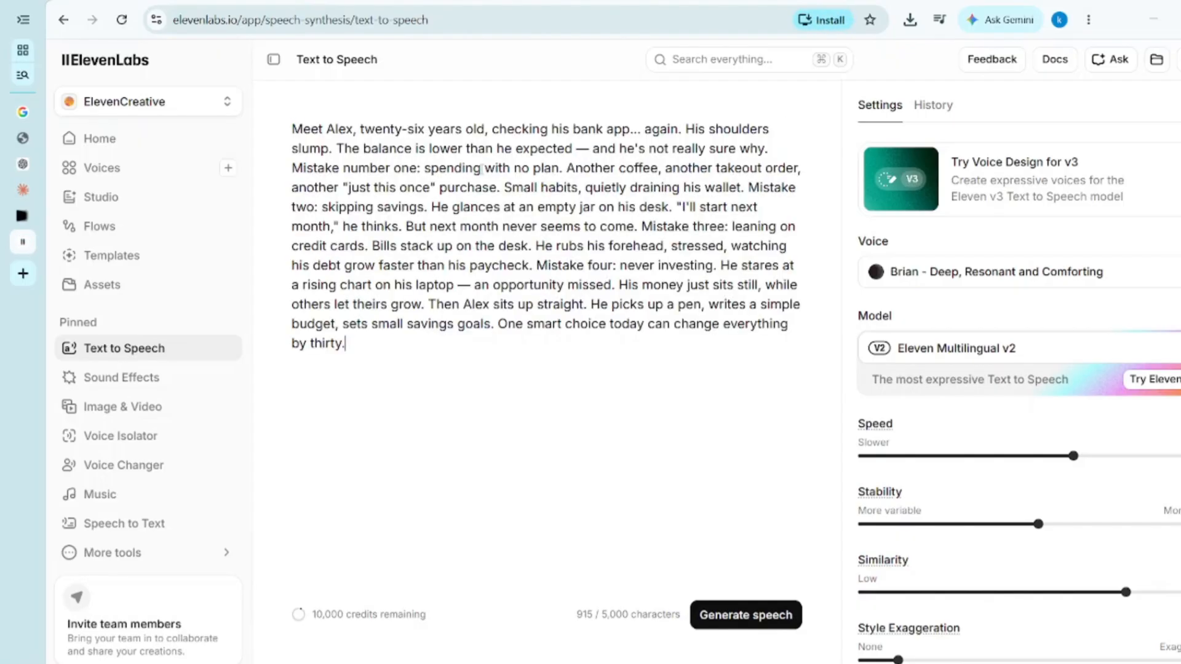
# Step: Search the ElevenLabs voices for 'titan' and generate speech from the voiceover script
pyautogui.click(984, 272)
pyautogui.write('titan')
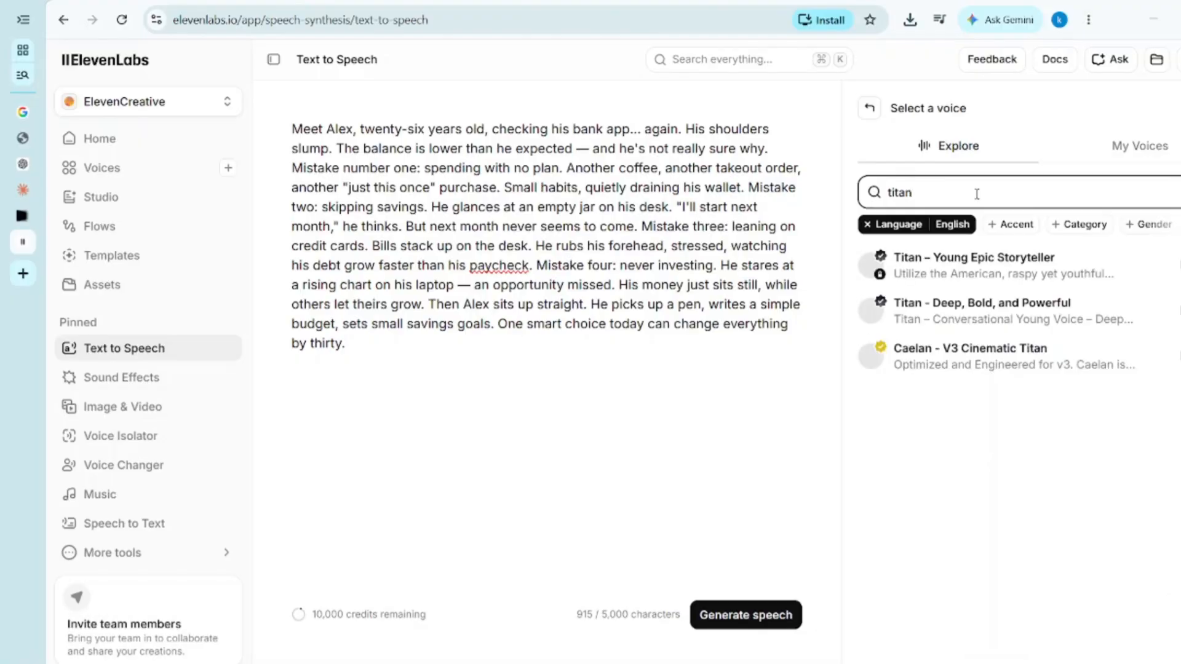
pyautogui.click(745, 615)
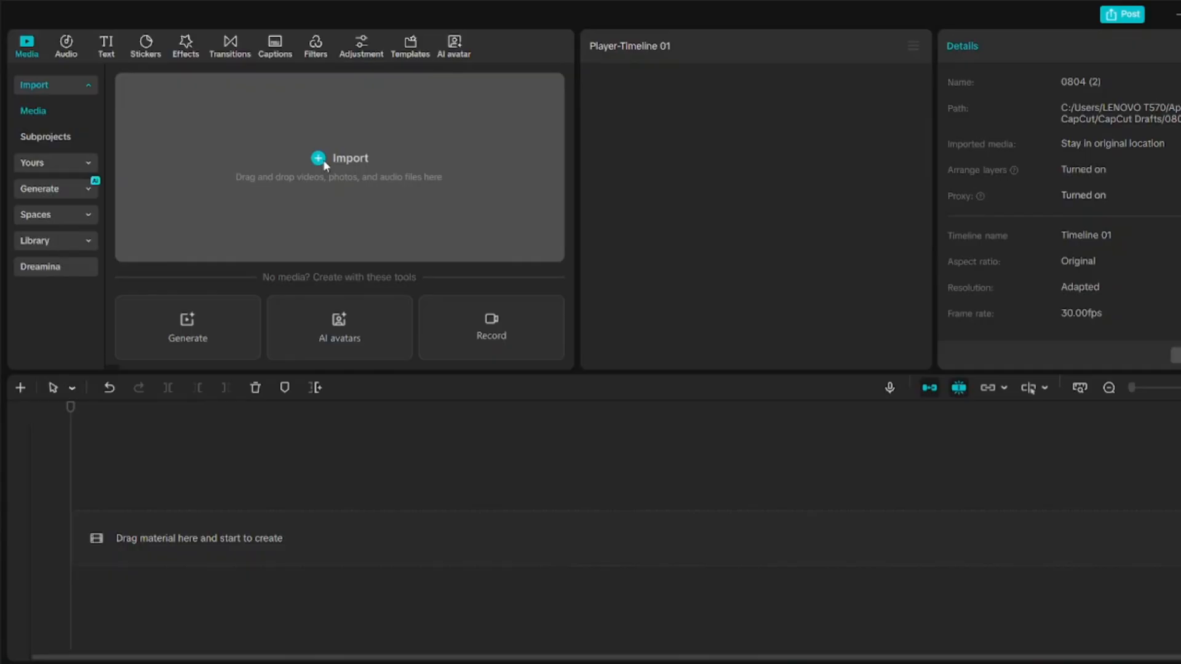
# Step: Import the three animated stickman clips (phone reading, shopping bag walk, jar) from Downloads into the CapCut project
pyautogui.click(347, 272)
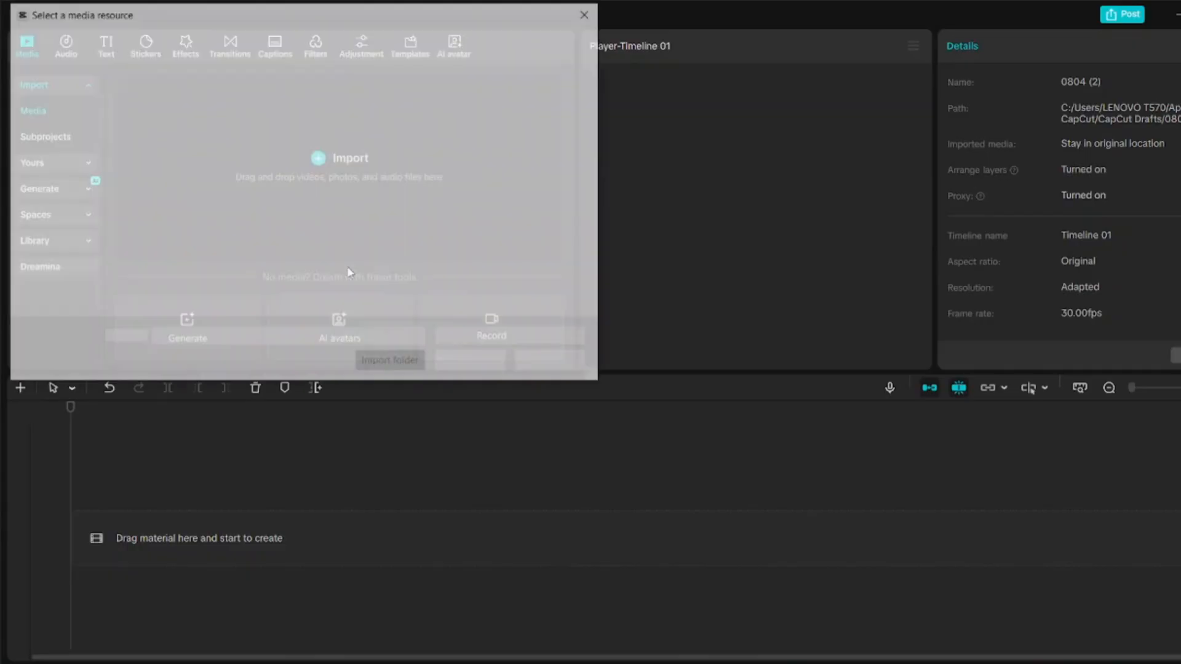
pyautogui.scroll(5, 71, 151)
pyautogui.click(72, 141)
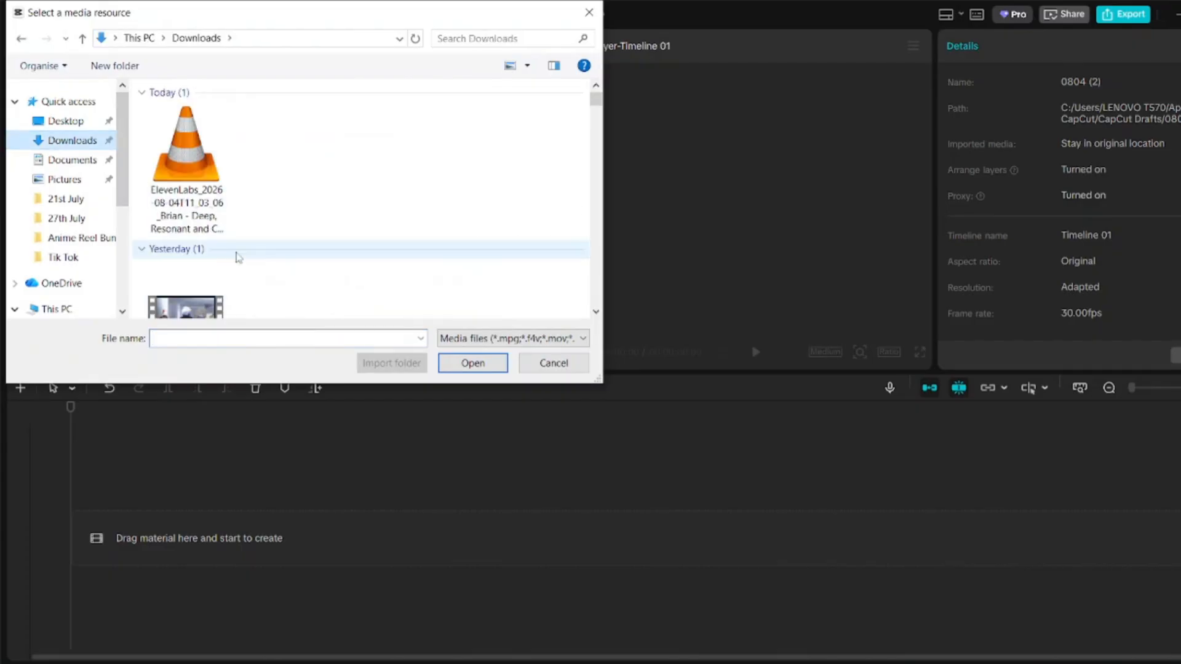
pyautogui.click(384, 150)
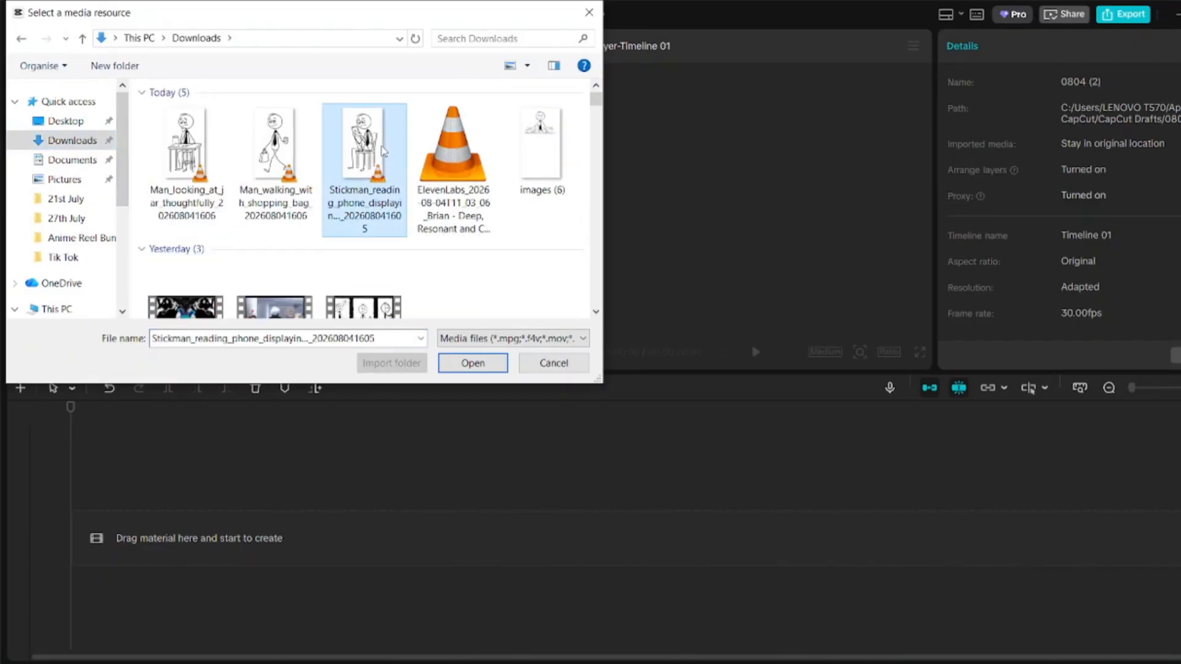
pyautogui.hotkey('shift', 'Left')
pyautogui.hotkey('shift', 'Left')
pyautogui.click(472, 363)
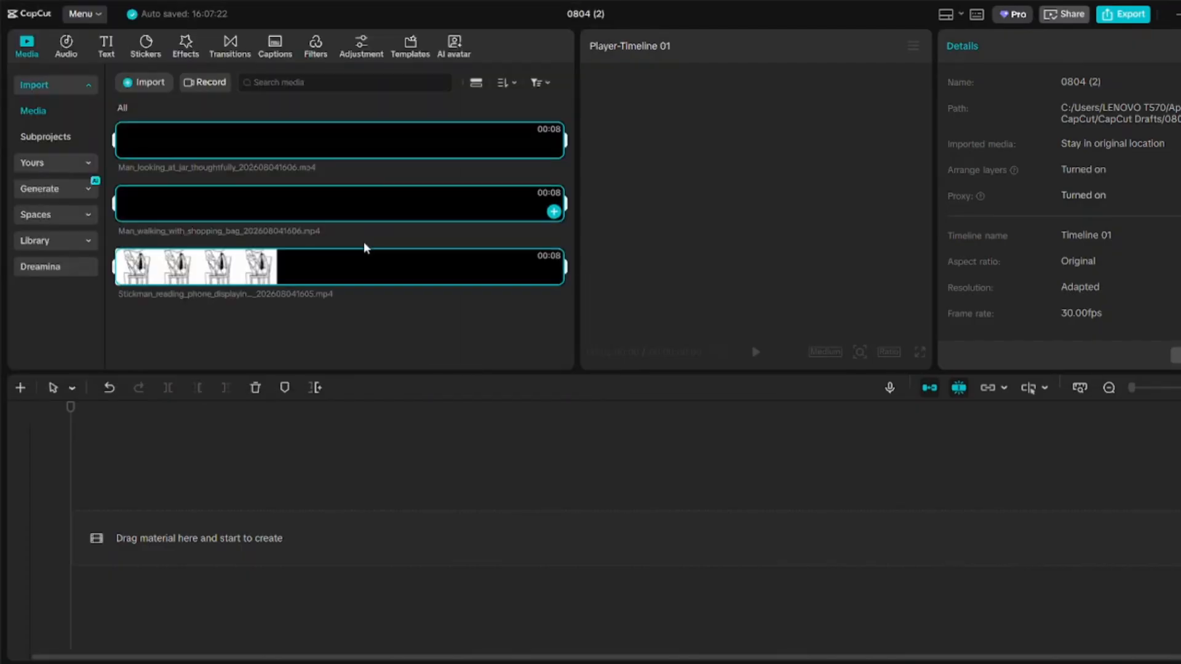
# Step: Arrange the clips on the timeline in scene order: phone-reading stickman, walking with shopping bag, looking at the jar
pyautogui.click(554, 275)
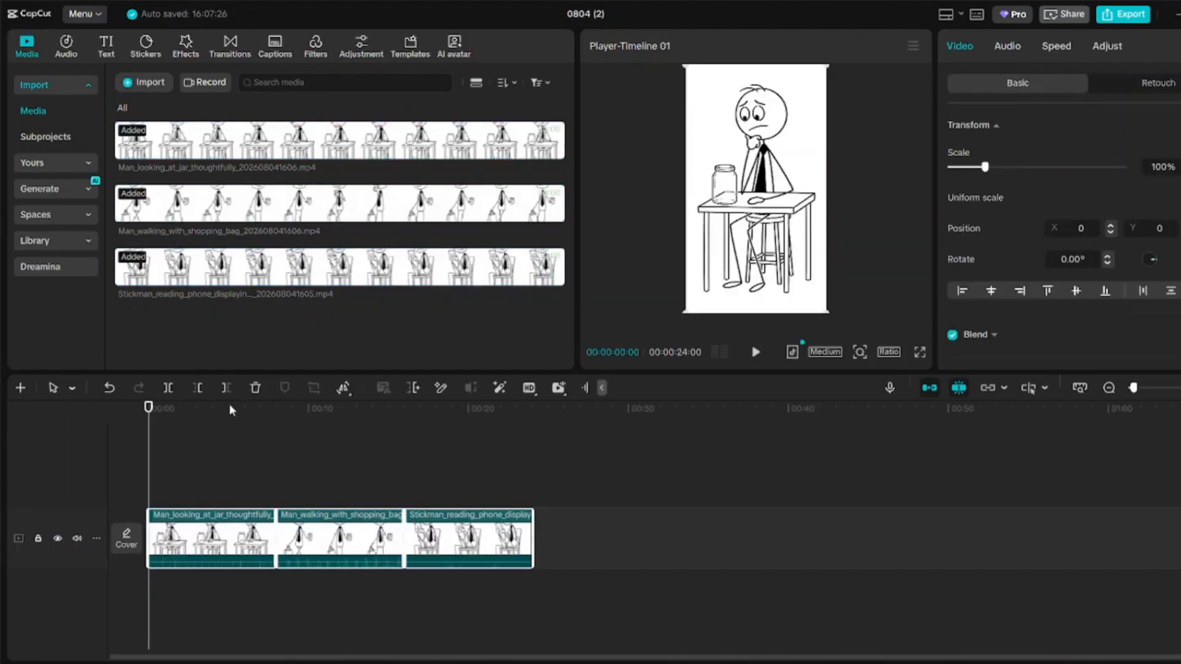
pyautogui.hotkey('ctrl', 'z')
pyautogui.moveTo(467, 283); pyautogui.dragTo(185, 535)
pyautogui.click(554, 212)
pyautogui.moveTo(478, 155); pyautogui.dragTo(869, 496)
# Step: Import the ElevenLabs voiceover file from Downloads and add it to the timeline beneath the clips
pyautogui.click(143, 82)
pyautogui.click(453, 148)
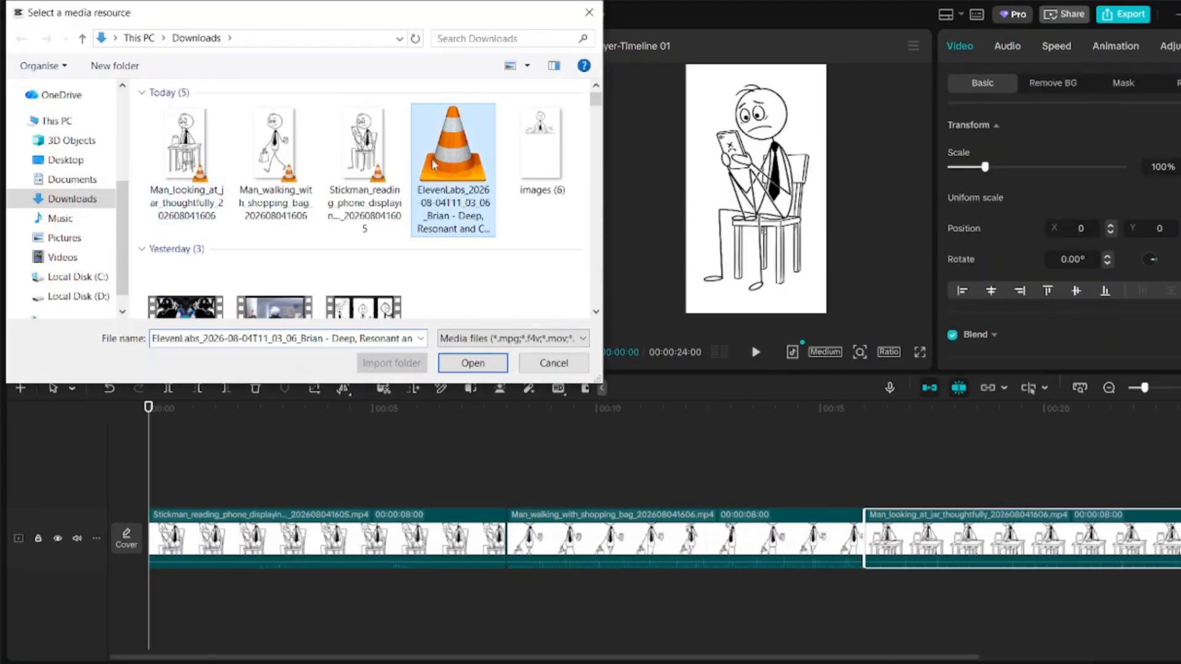
pyautogui.click(472, 363)
pyautogui.click(554, 333)
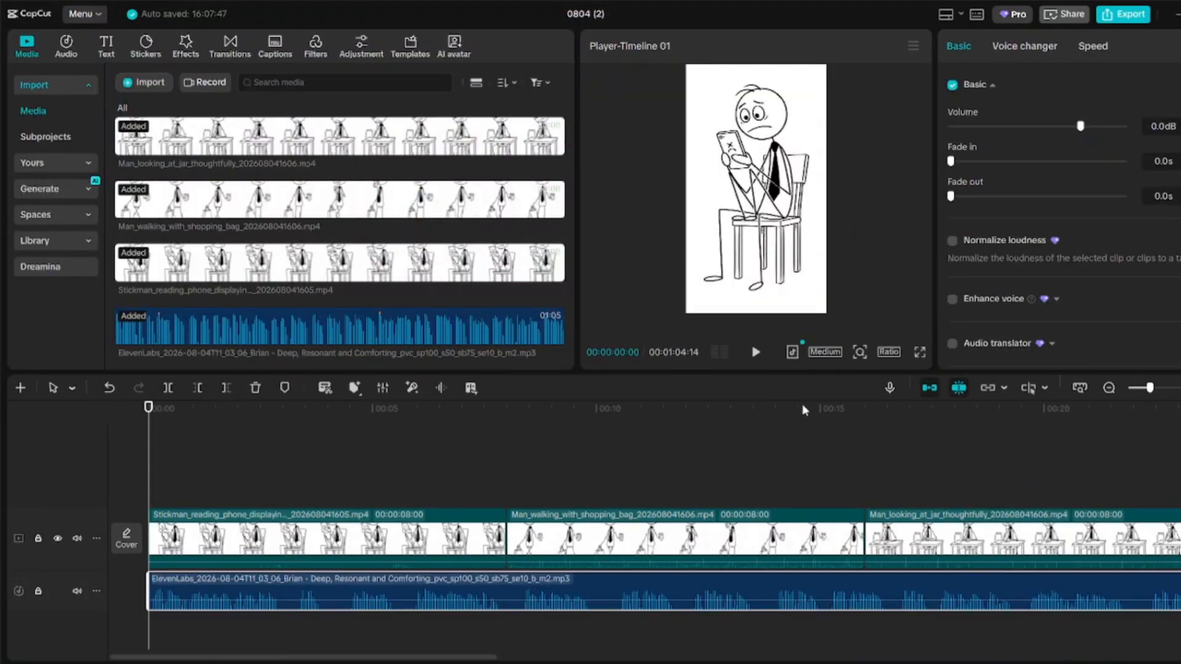
# Step: Play back the opening seconds of the assembled timeline and open the export settings
pyautogui.click(756, 351)
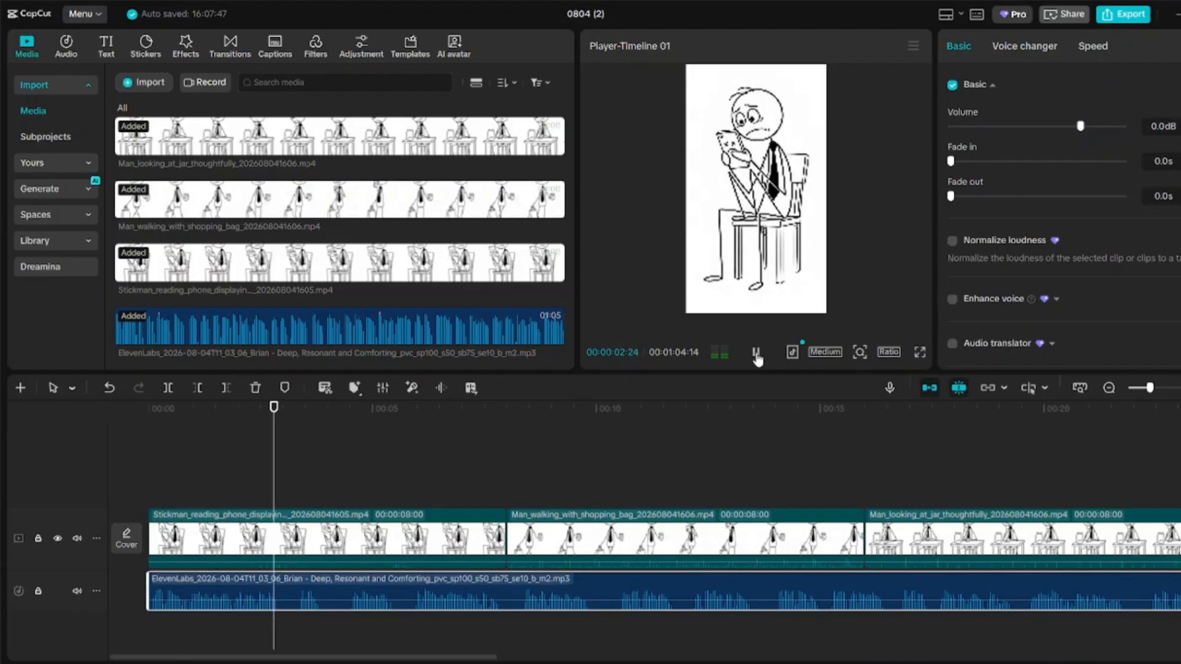
pyautogui.click(756, 351)
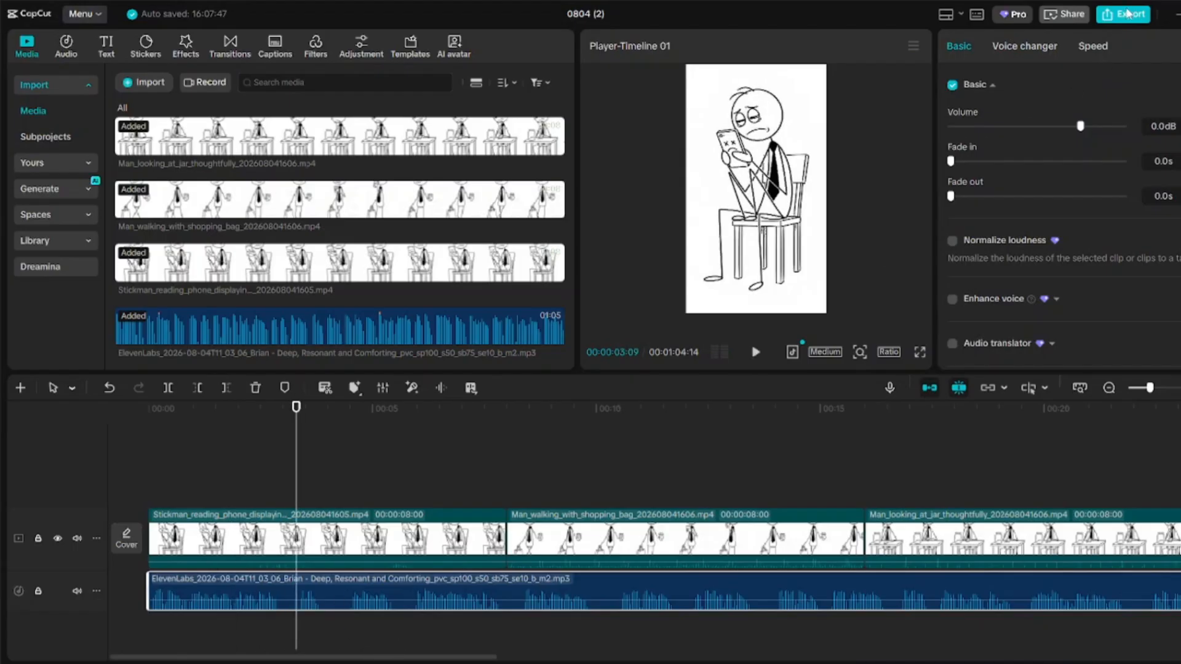
pyautogui.hotkey('ctrl', 'e')
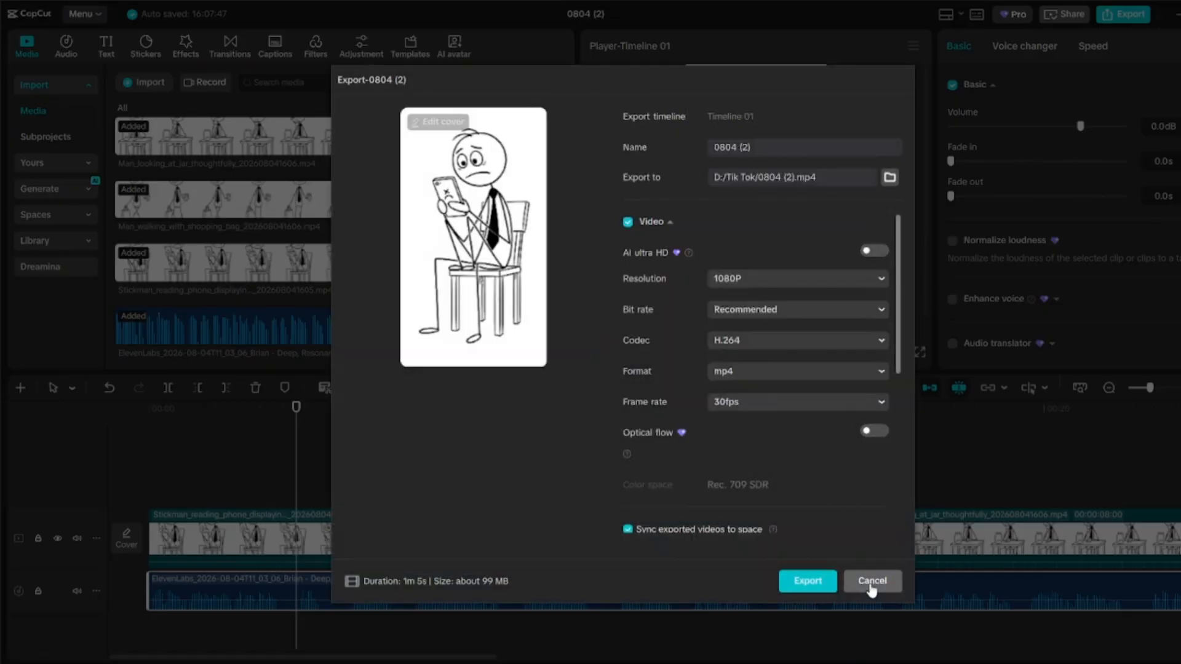